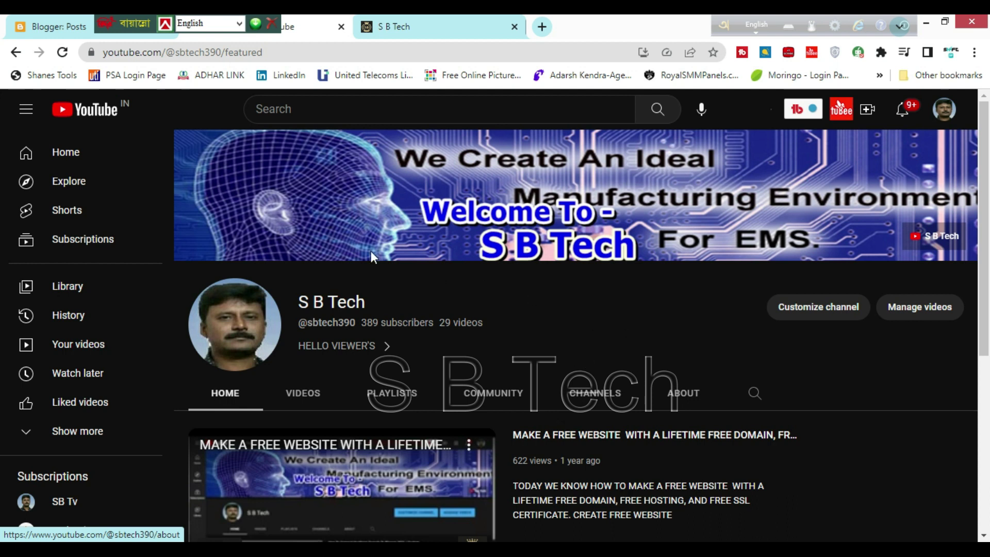
- Switch from the YouTube channel back to the G K QUIZ blog's Blogger posts list
{"action": "left_click", "coordinate": [54, 27]}
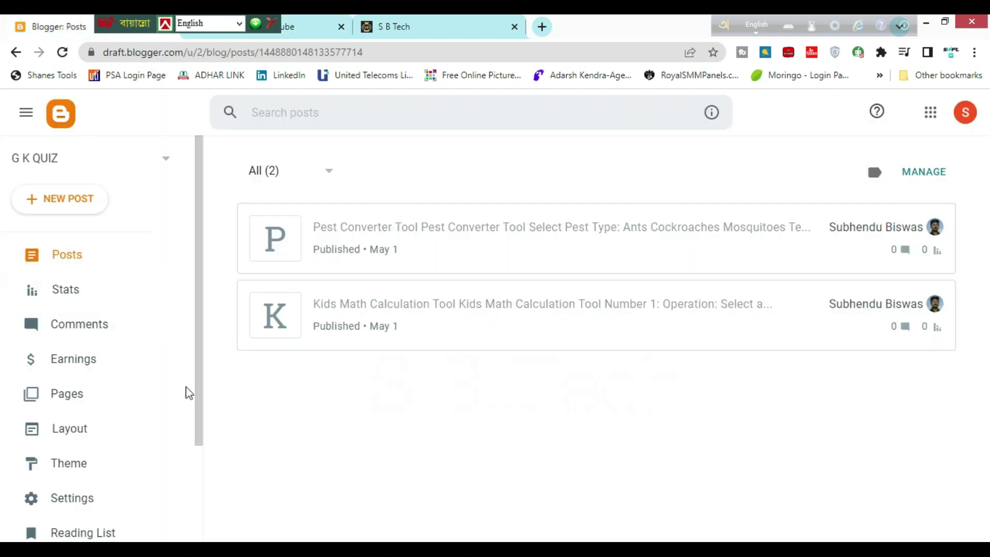
- Choose New Blog from the G K QUIZ blog-switcher list to open the naming dialog
{"action": "left_click", "coordinate": [168, 162]}
{"action": "scroll", "coordinate": [91, 355], "scroll_direction": "down", "scroll_amount": 3}
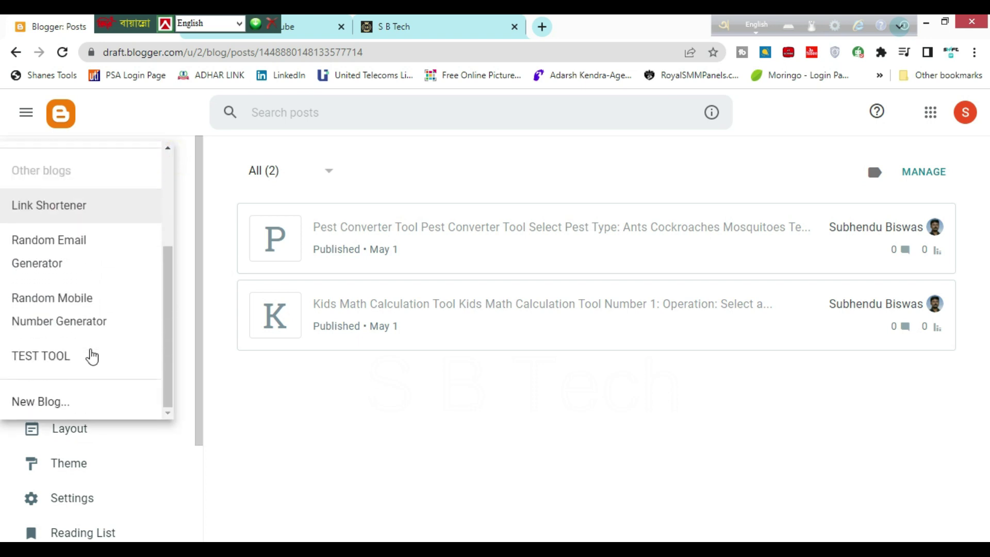
{"action": "left_click", "coordinate": [49, 408]}
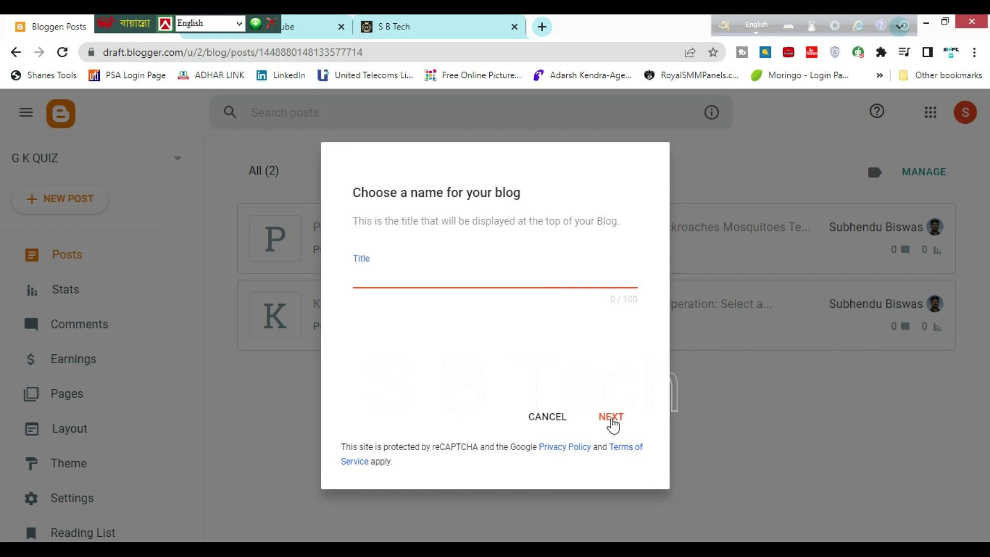
- Press NEXT with the blog title left empty, triggering the 'Required field must not be blank' warning
{"action": "left_click", "coordinate": [612, 426]}
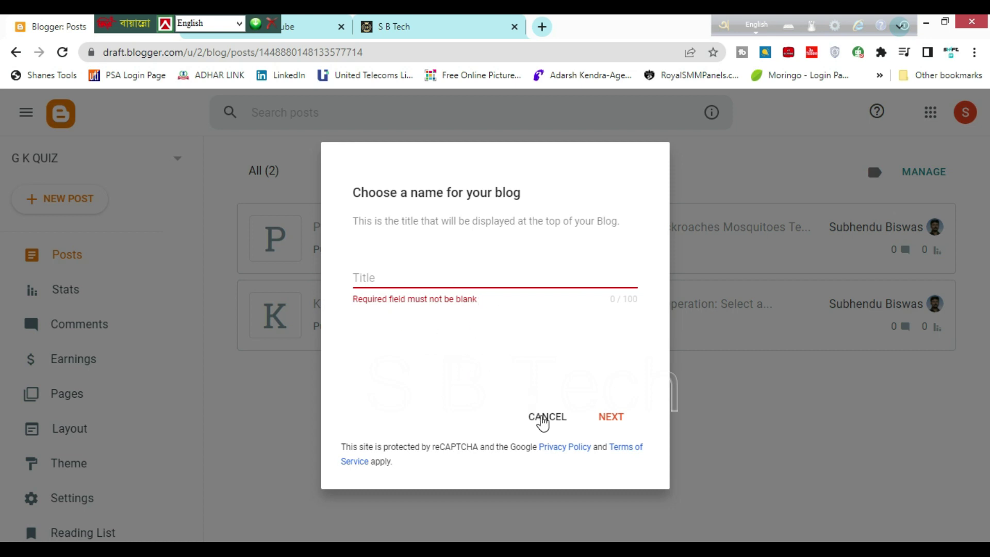
- Cancel the new-blog naming dialog to return to the G K QUIZ posts list
{"action": "left_click", "coordinate": [542, 420]}
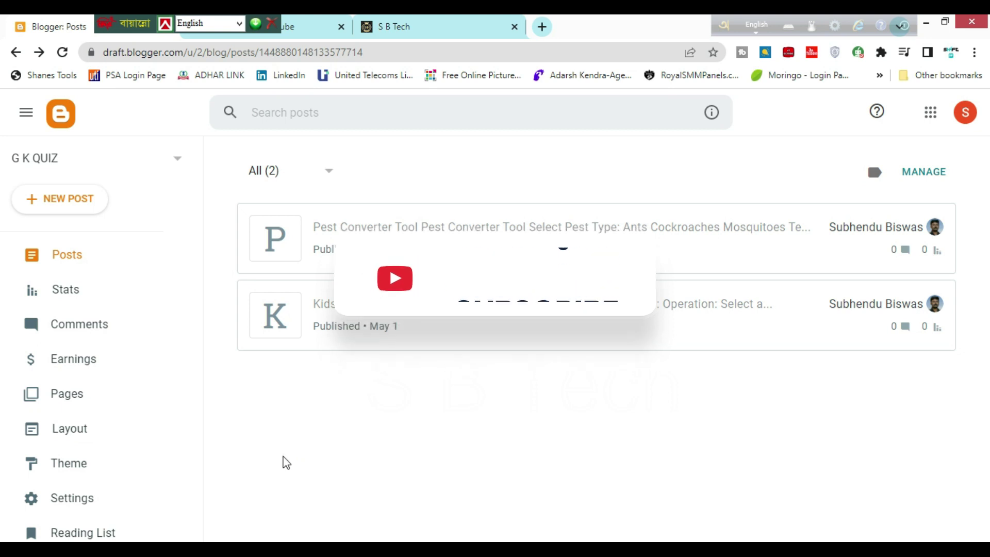
- Go to the Theme page and open the Classic theme's Backup and Restore menu
{"action": "left_click", "coordinate": [81, 469]}
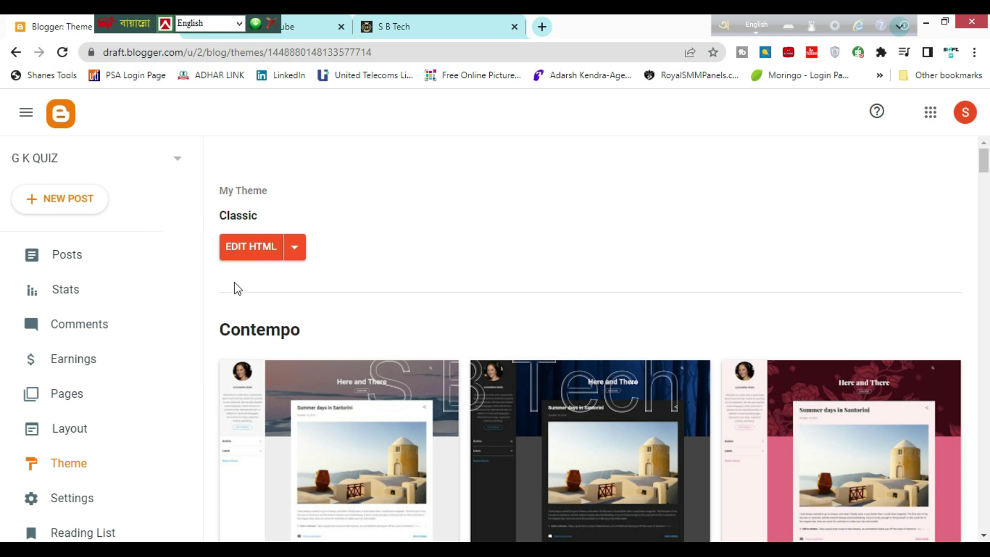
{"action": "left_click", "coordinate": [295, 247]}
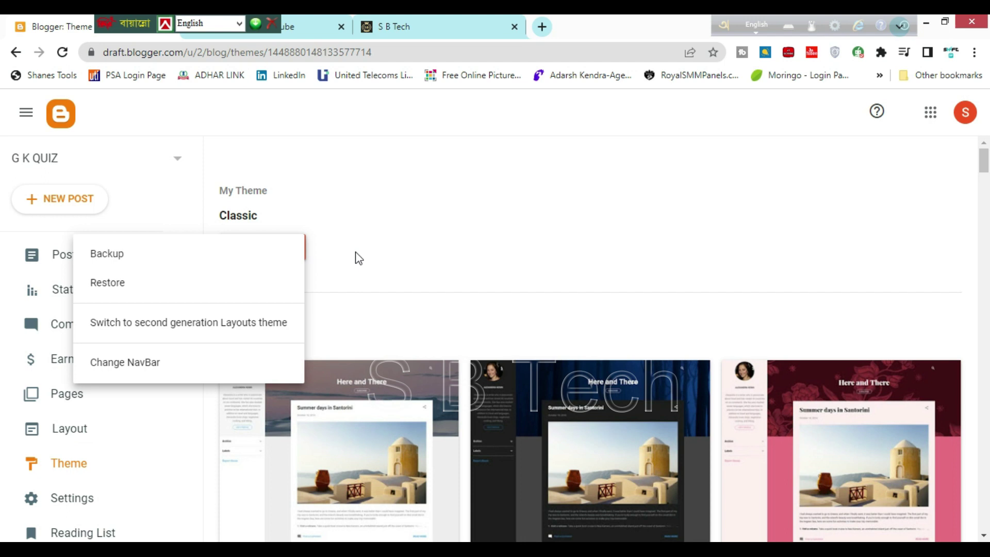
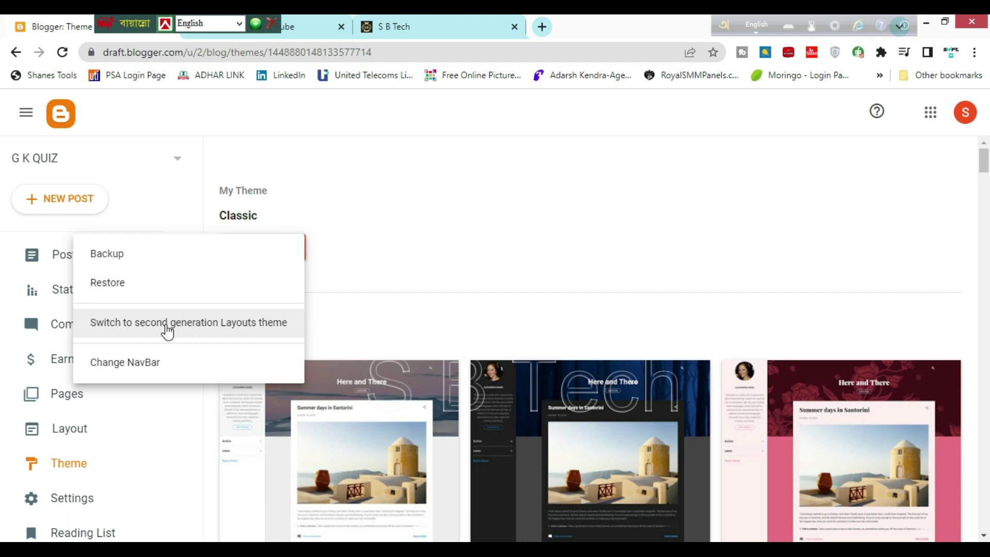
- Cancel the switch to the Layouts theme, then set the blog's NavBar to Off and save
{"action": "left_click", "coordinate": [250, 325]}
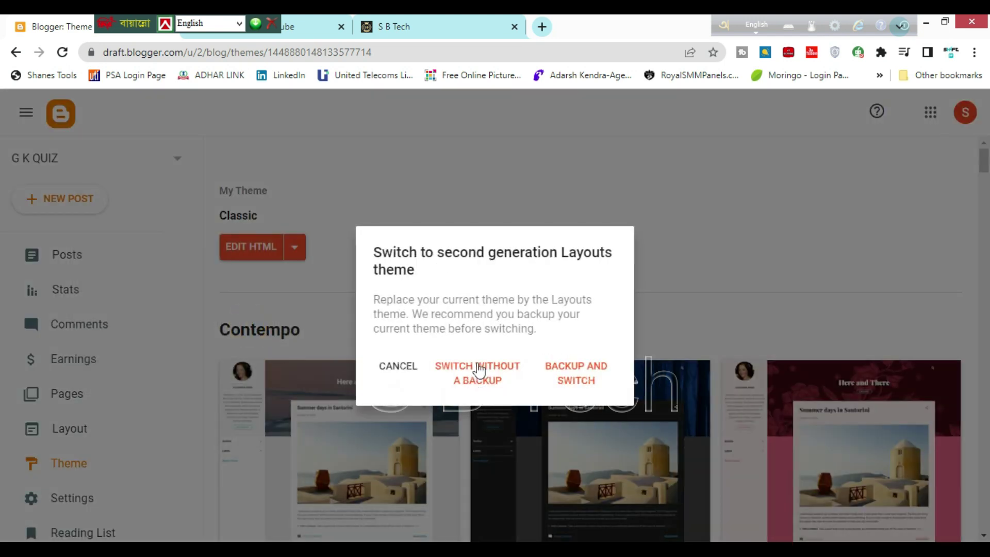
{"action": "left_click", "coordinate": [713, 223]}
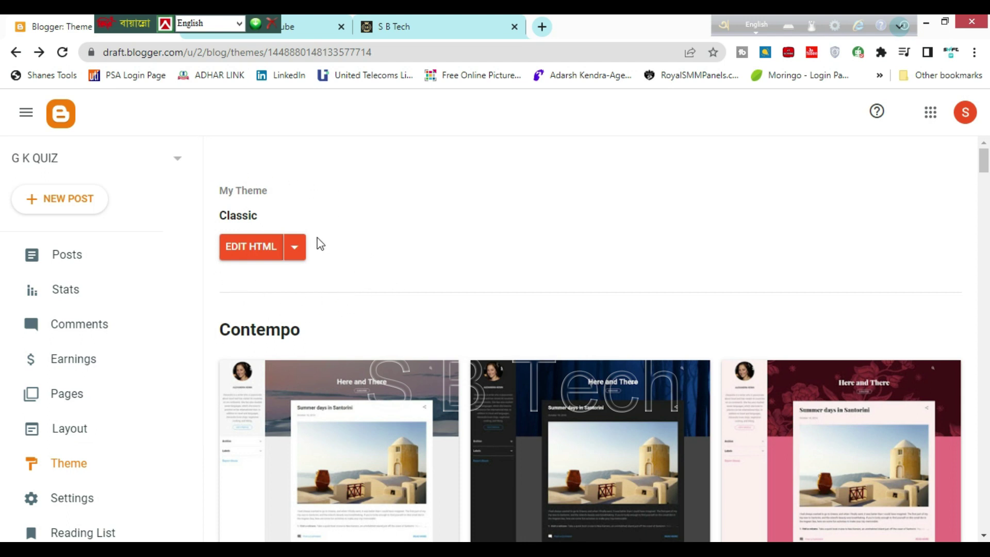
{"action": "left_click", "coordinate": [293, 253]}
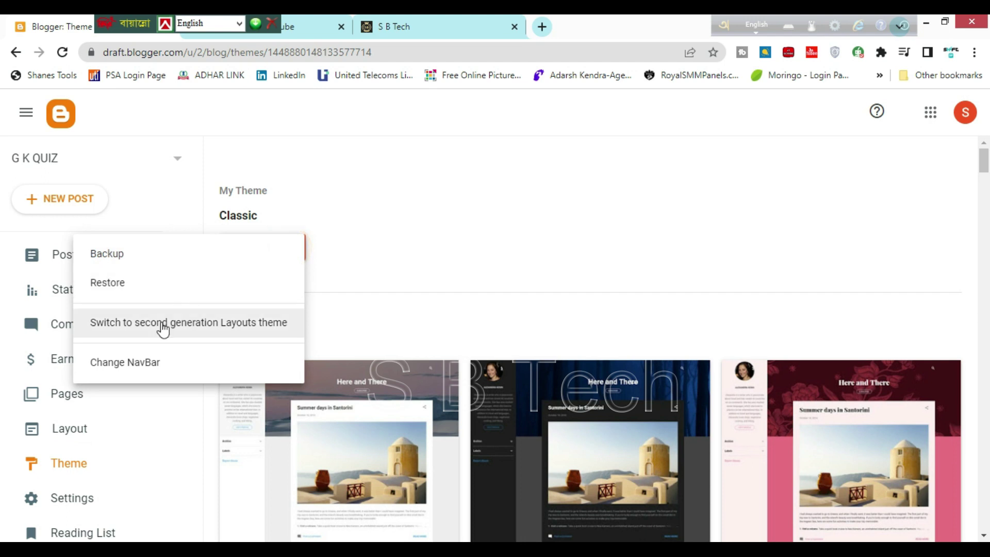
{"action": "left_click", "coordinate": [135, 362]}
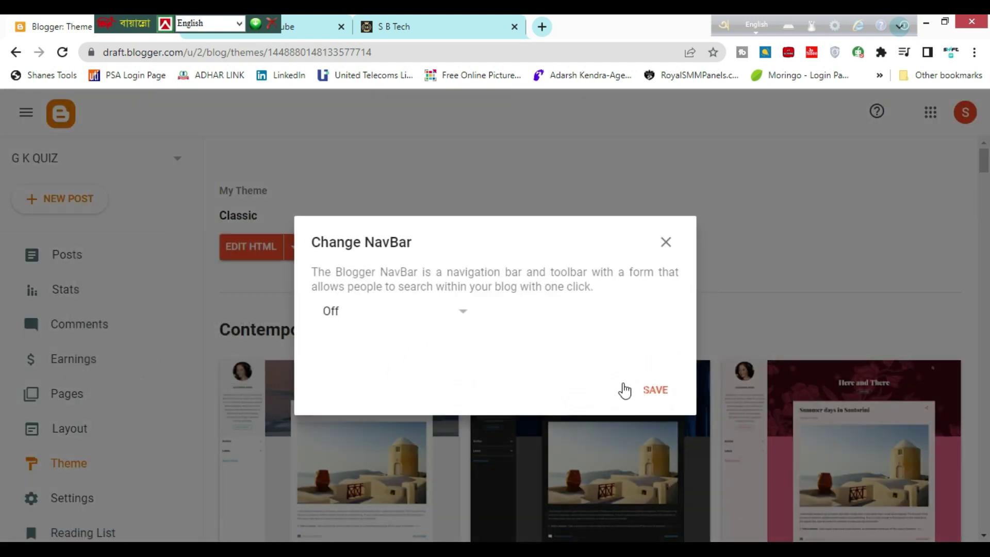
{"action": "left_click", "coordinate": [464, 313]}
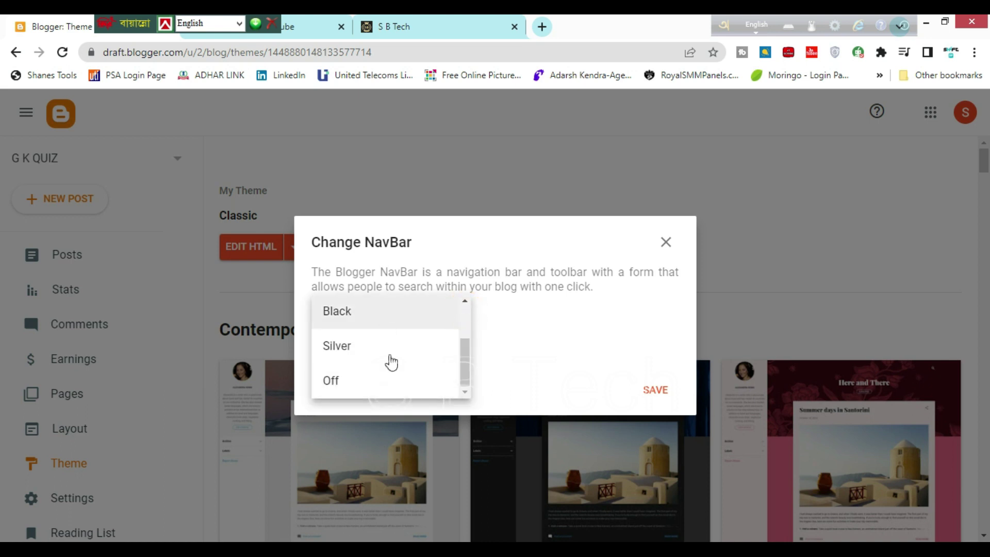
{"action": "left_click", "coordinate": [392, 385]}
{"action": "left_click", "coordinate": [656, 394]}
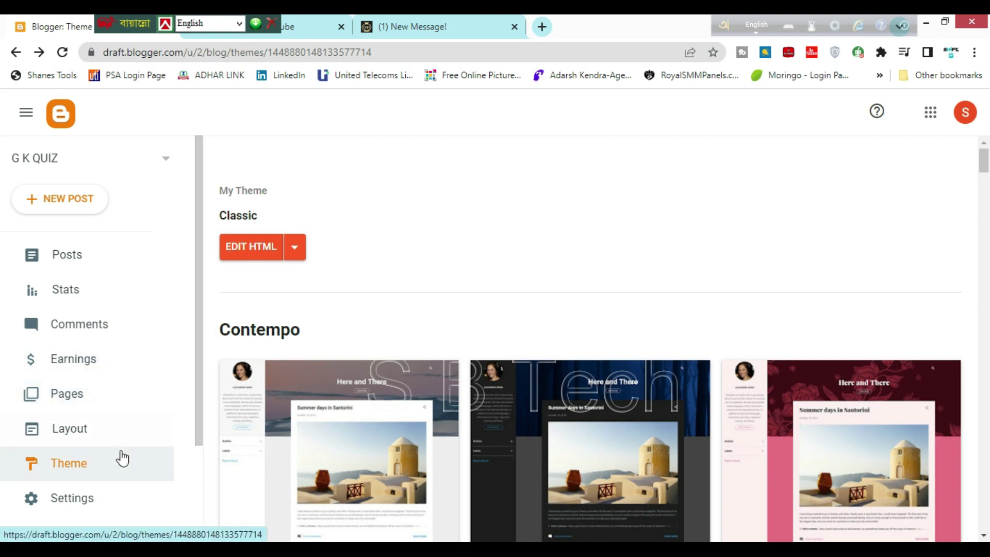
{"action": "scroll", "coordinate": [121, 400], "scroll_direction": "down", "scroll_amount": 2}
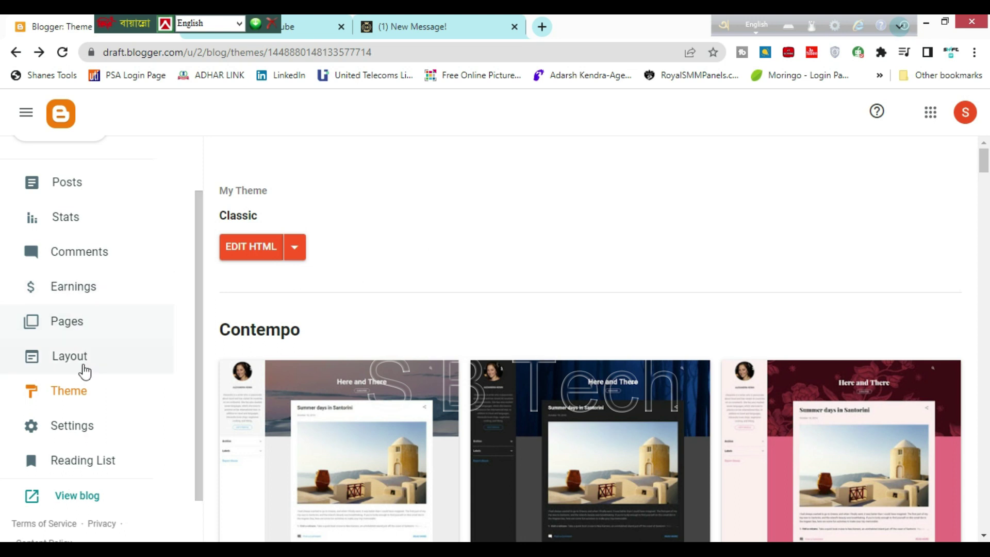
{"action": "scroll", "coordinate": [126, 372], "scroll_direction": "up", "scroll_amount": 2}
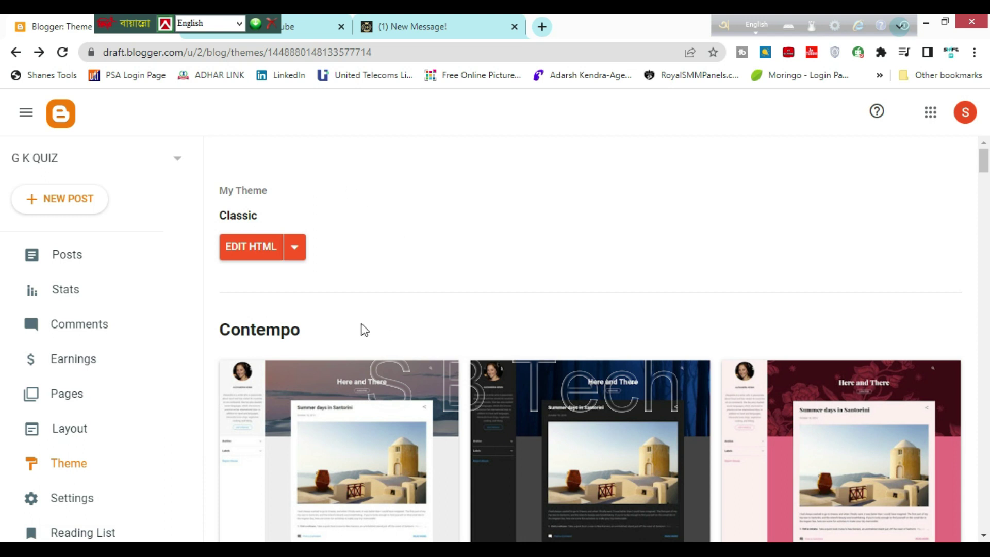
- Delete all of the code in the theme's HTML editor, then go to the S B Tech tab
{"action": "left_click", "coordinate": [244, 261]}
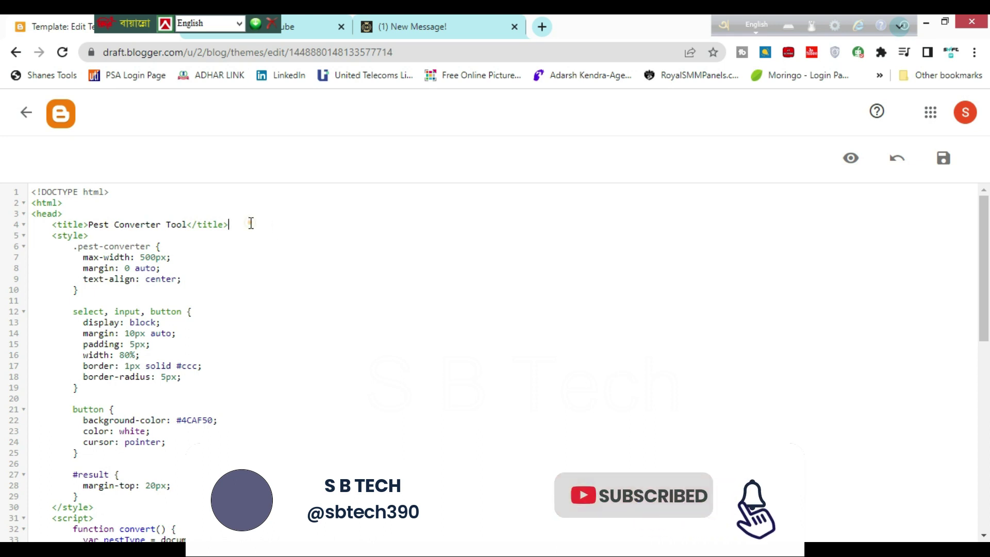
{"action": "left_click_drag", "start_coordinate": [249, 222], "coordinate": [153, 222]}
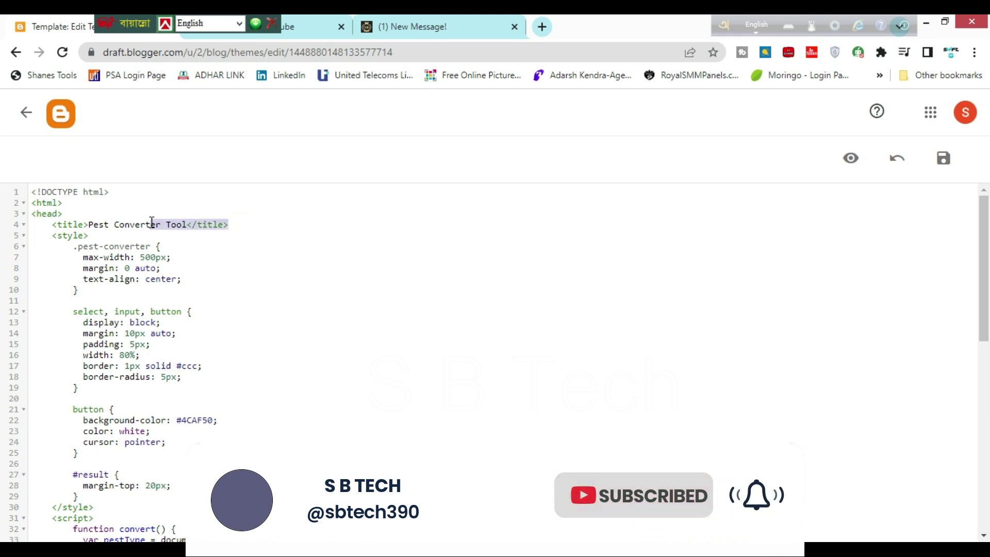
{"action": "key", "text": "ctrl+a"}
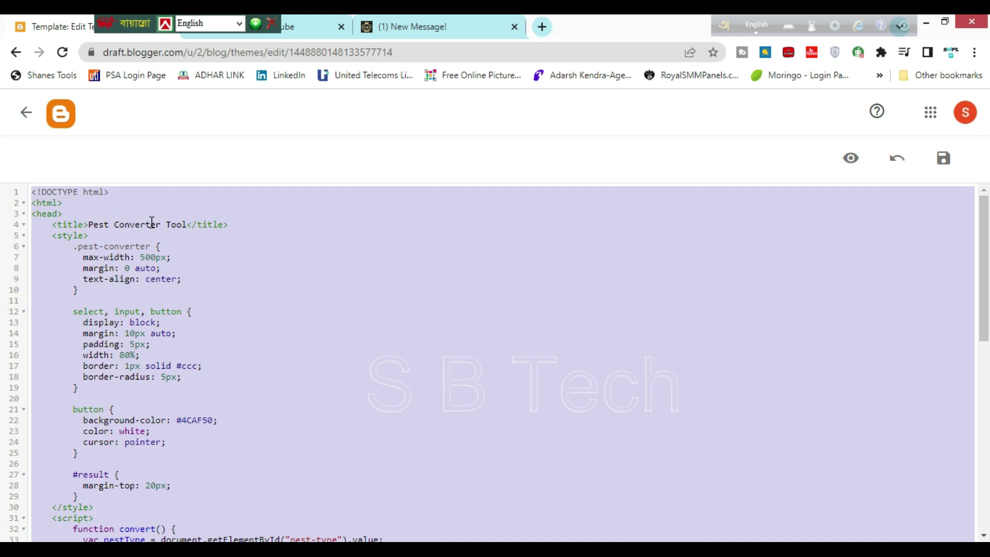
{"action": "key", "text": "Delete"}
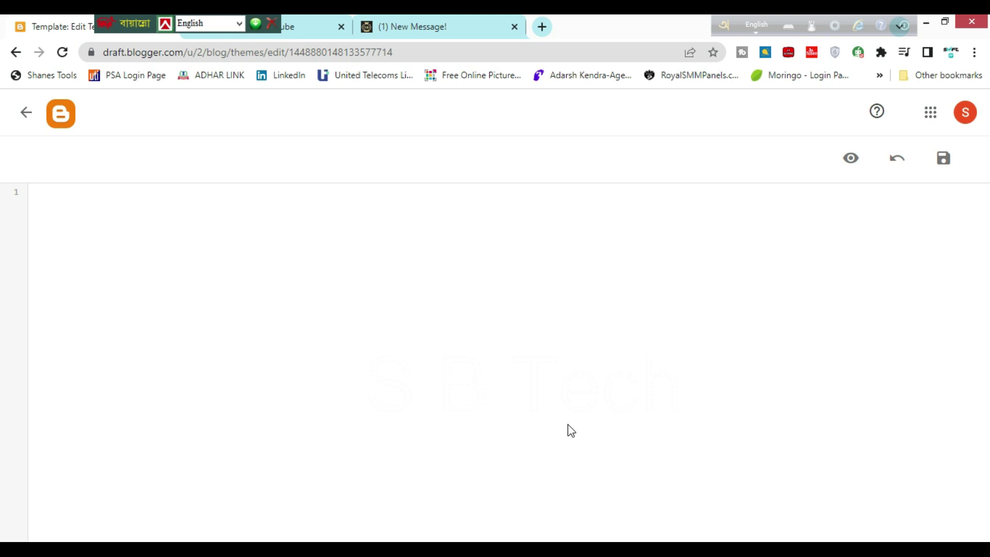
{"action": "left_click", "coordinate": [419, 30]}
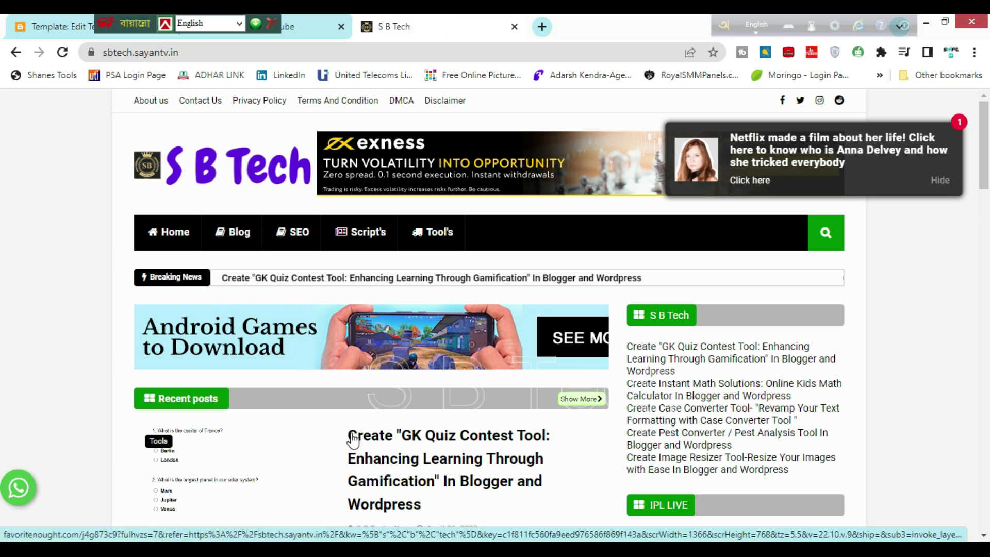
- Find the 'Create Image Resizer Tool' post among recent posts and open it, triggering an ad tab
{"action": "scroll", "coordinate": [581, 451], "scroll_direction": "down", "scroll_amount": 2}
{"action": "scroll", "coordinate": [580, 450], "scroll_direction": "down", "scroll_amount": 3}
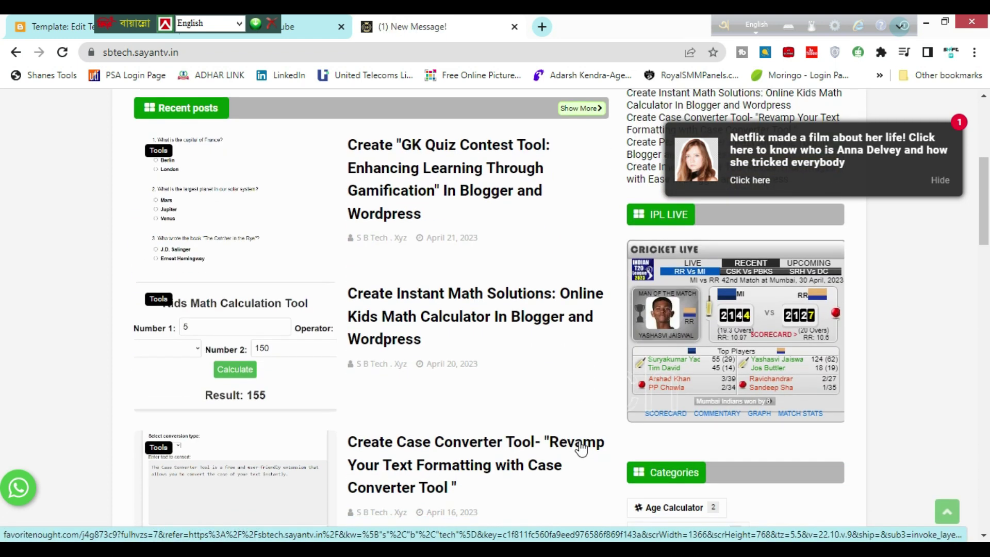
{"action": "scroll", "coordinate": [581, 449], "scroll_direction": "down", "scroll_amount": 3}
{"action": "scroll", "coordinate": [581, 449], "scroll_direction": "down", "scroll_amount": 1}
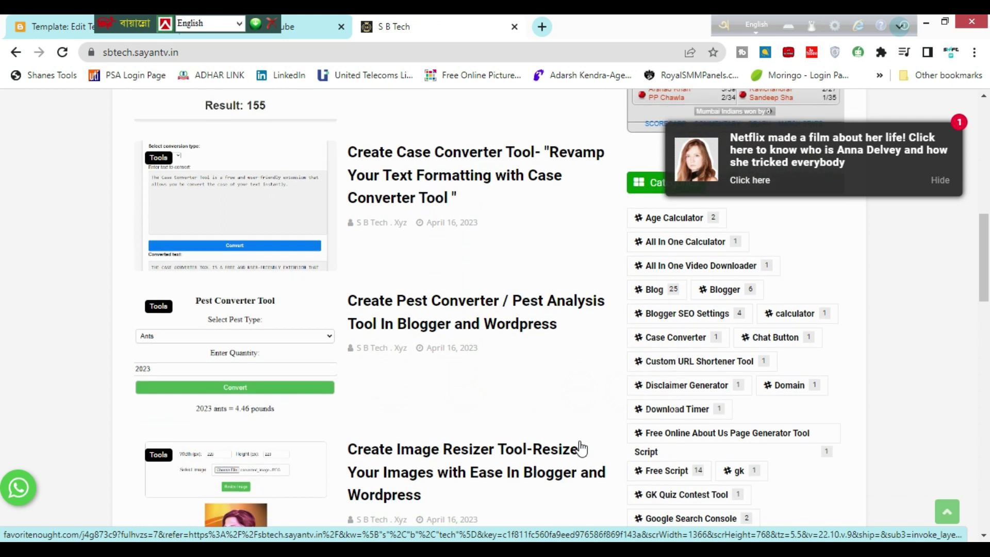
{"action": "scroll", "coordinate": [577, 445], "scroll_direction": "down", "scroll_amount": 1}
{"action": "scroll", "coordinate": [569, 436], "scroll_direction": "down", "scroll_amount": 1}
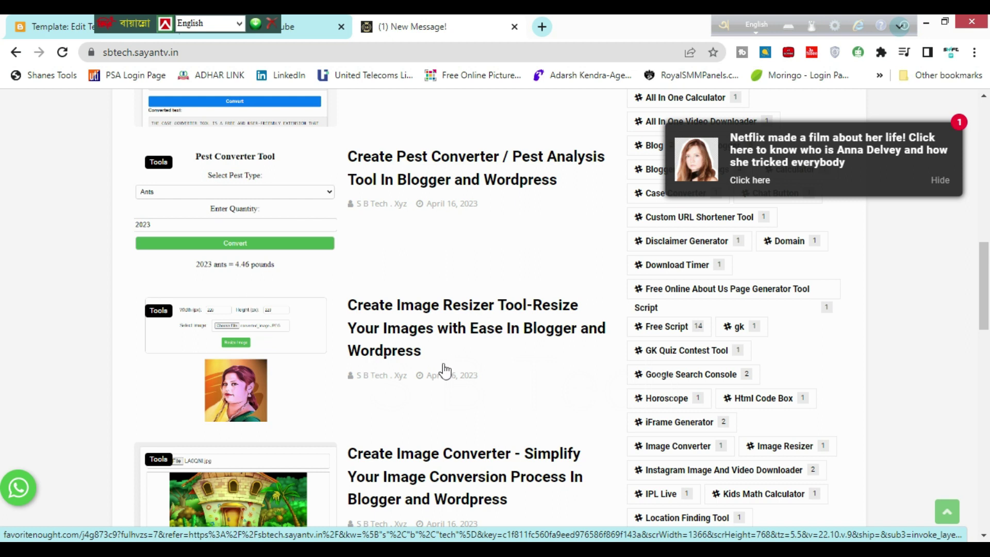
{"action": "scroll", "coordinate": [468, 394], "scroll_direction": "up", "scroll_amount": 4}
{"action": "scroll", "coordinate": [471, 395], "scroll_direction": "up", "scroll_amount": 4}
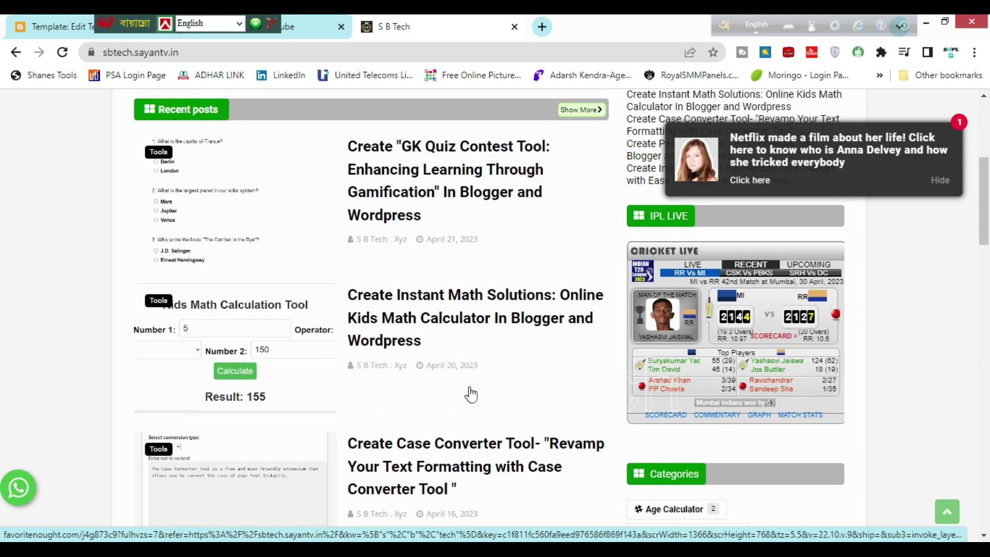
{"action": "scroll", "coordinate": [471, 395], "scroll_direction": "up", "scroll_amount": 5}
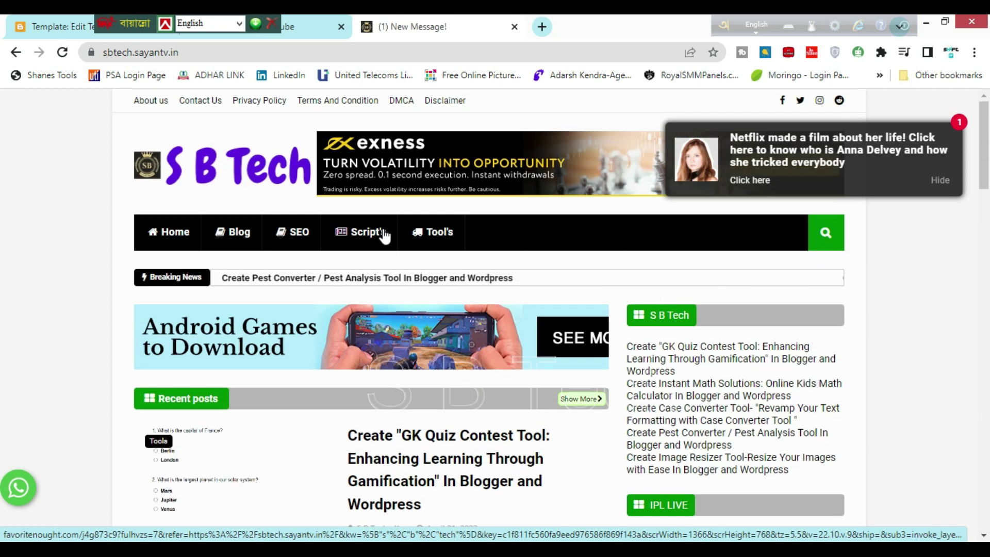
{"action": "scroll", "coordinate": [566, 422], "scroll_direction": "down", "scroll_amount": 6}
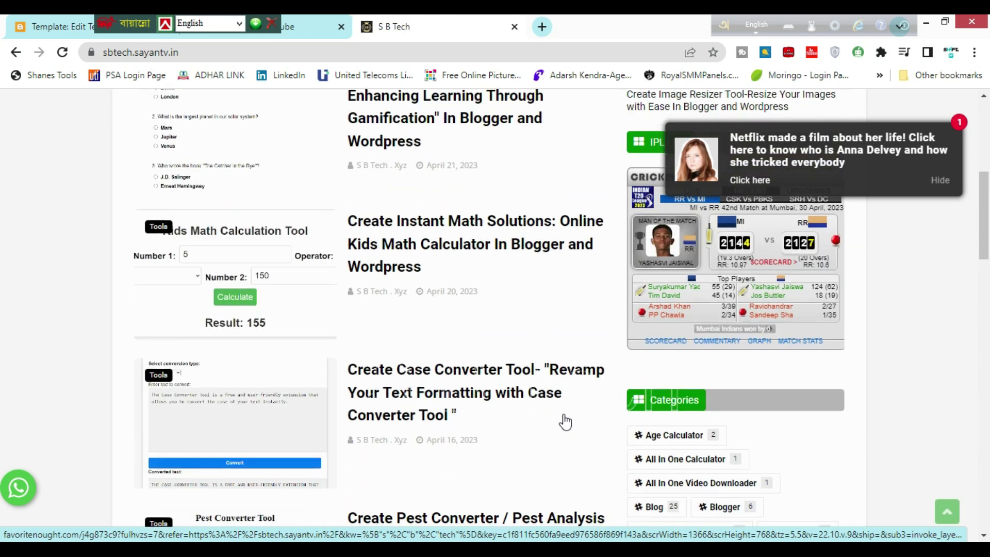
{"action": "scroll", "coordinate": [565, 421], "scroll_direction": "down", "scroll_amount": 4}
{"action": "scroll", "coordinate": [564, 419], "scroll_direction": "down", "scroll_amount": 1}
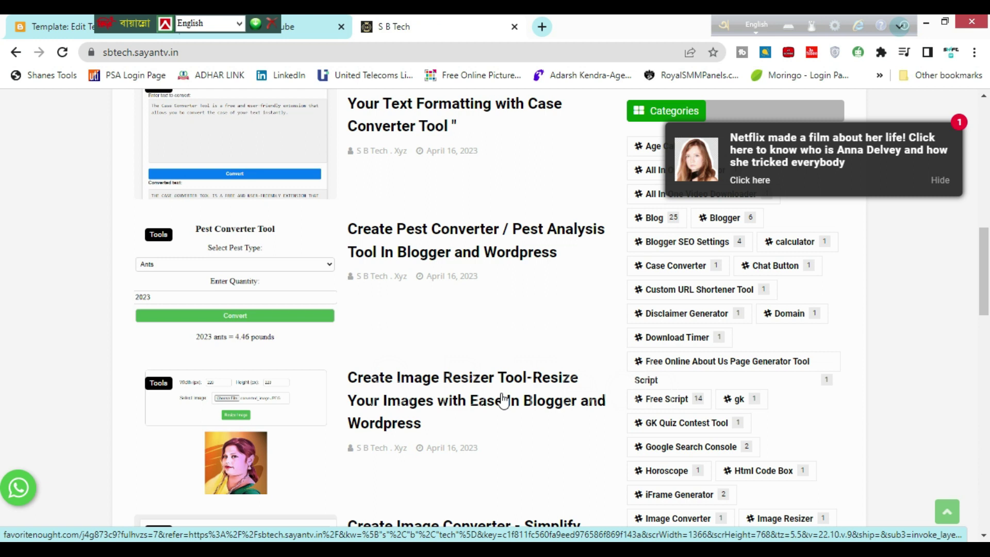
{"action": "left_click", "coordinate": [469, 382]}
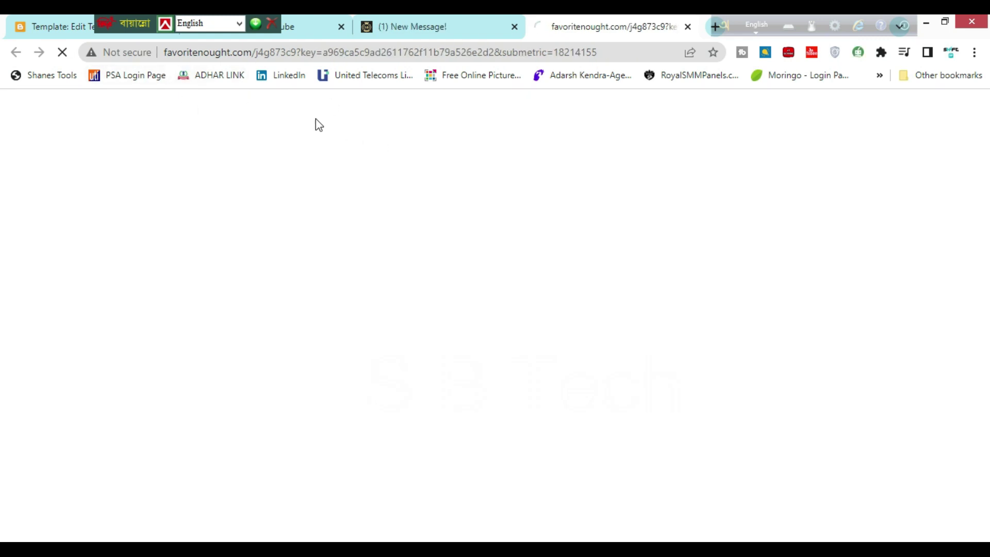
- Reopen the Image Resizer post and unlock it via Subscribe, closing the ad, redirect and YouTube tabs
{"action": "left_click", "coordinate": [688, 27]}
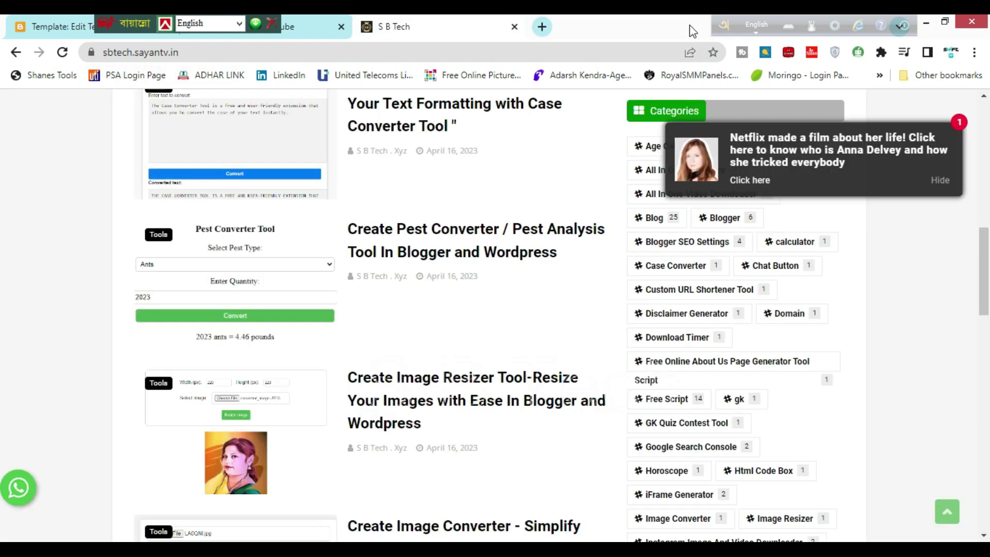
{"action": "left_click", "coordinate": [464, 387]}
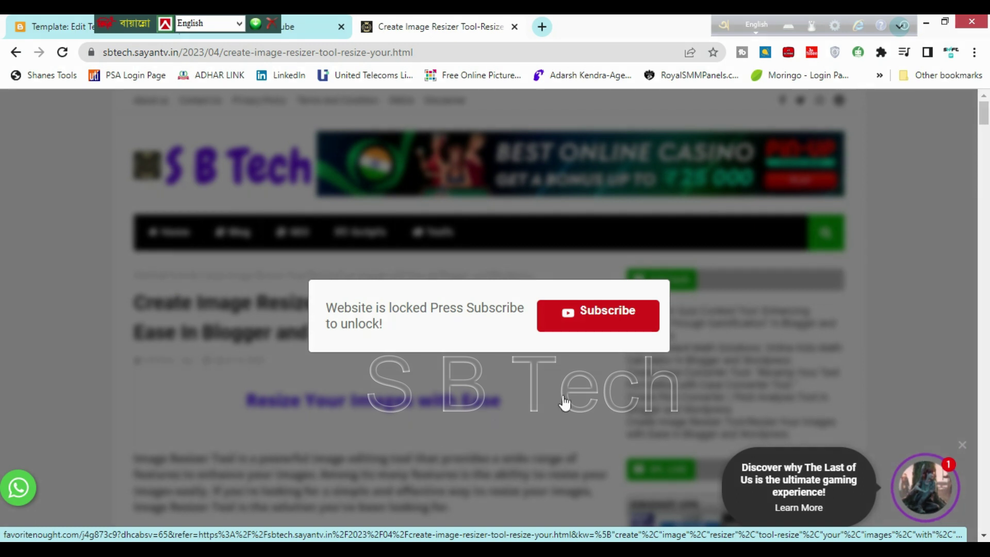
{"action": "left_click", "coordinate": [625, 326]}
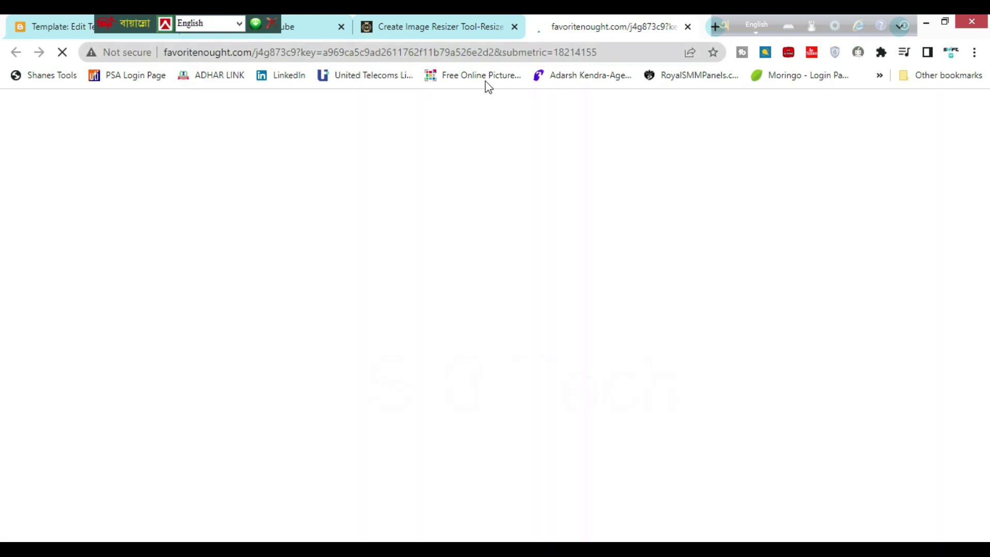
{"action": "left_click", "coordinate": [688, 27]}
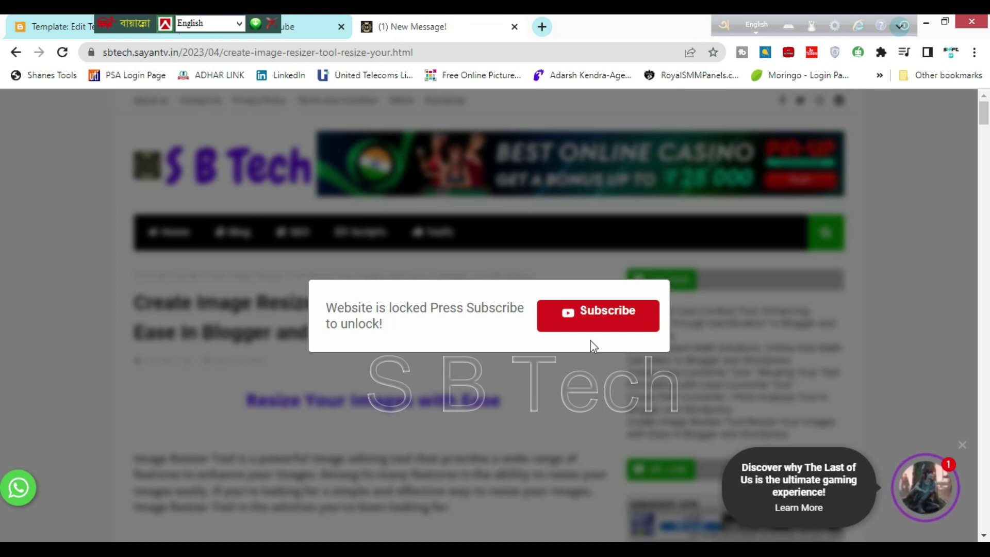
{"action": "left_click", "coordinate": [593, 323]}
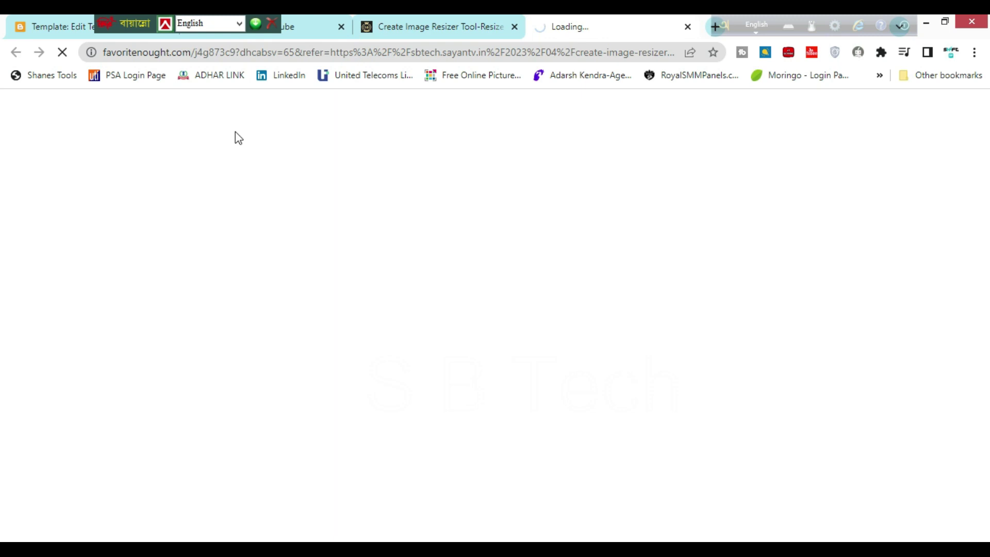
{"action": "left_click", "coordinate": [688, 27]}
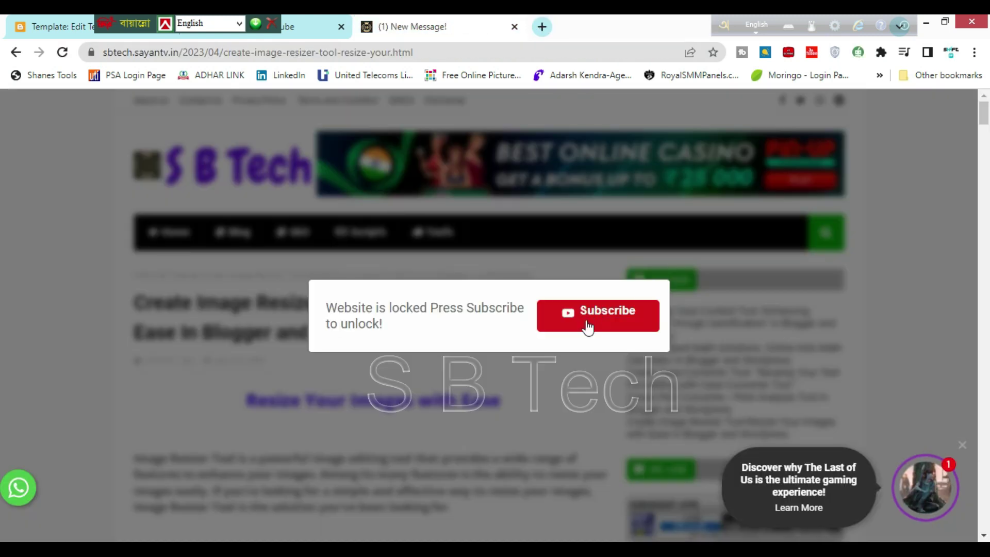
{"action": "left_click", "coordinate": [588, 325]}
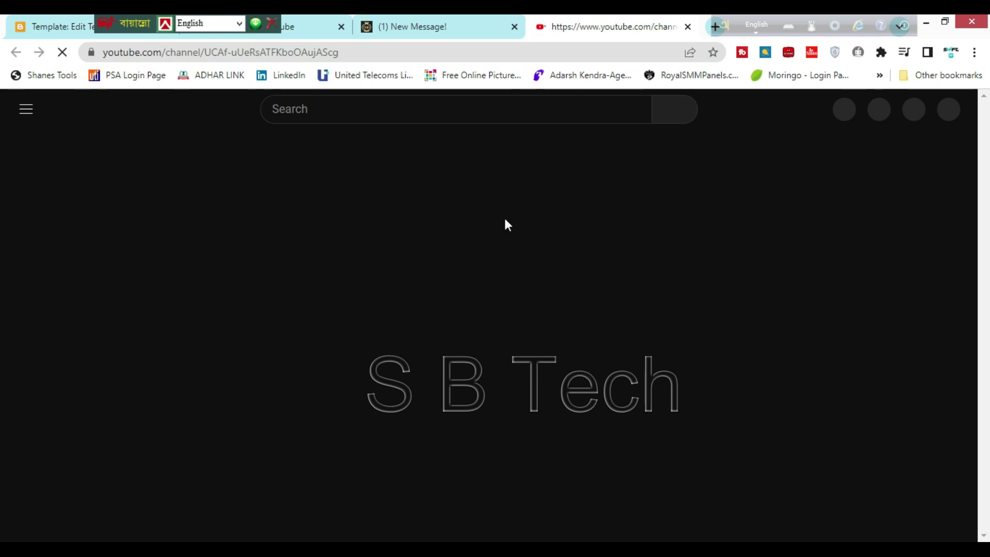
{"action": "left_click", "coordinate": [688, 27]}
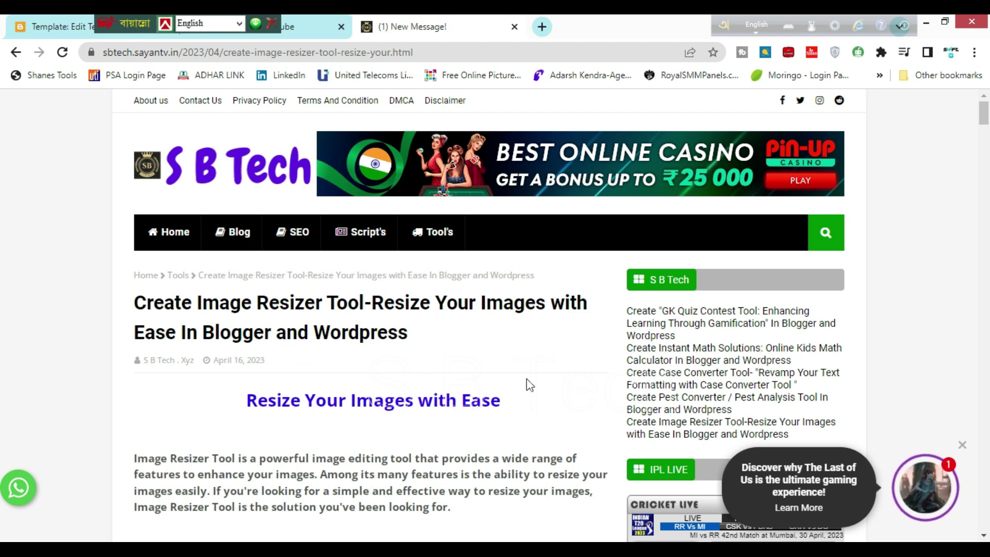
{"action": "scroll", "coordinate": [527, 382], "scroll_direction": "down", "scroll_amount": 3}
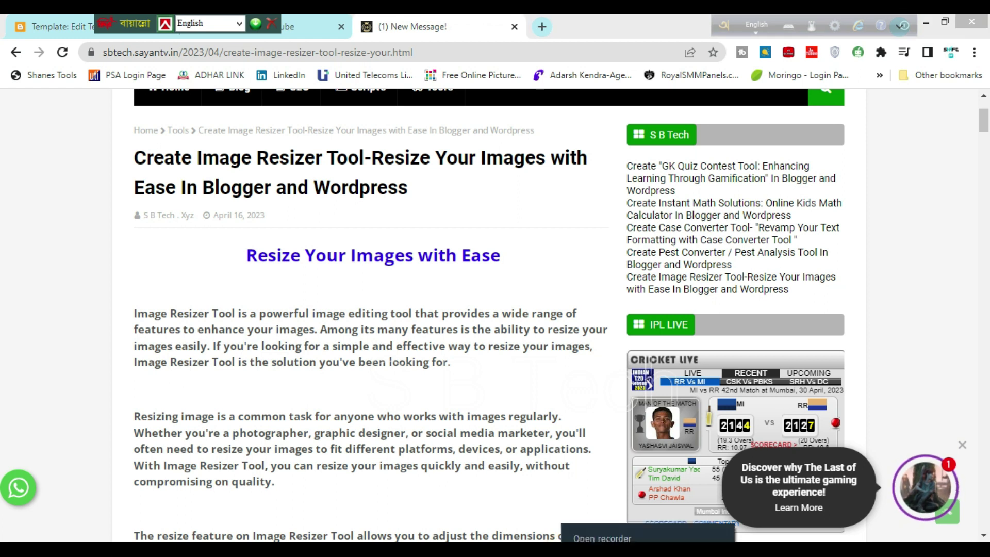
{"action": "left_click", "coordinate": [627, 534]}
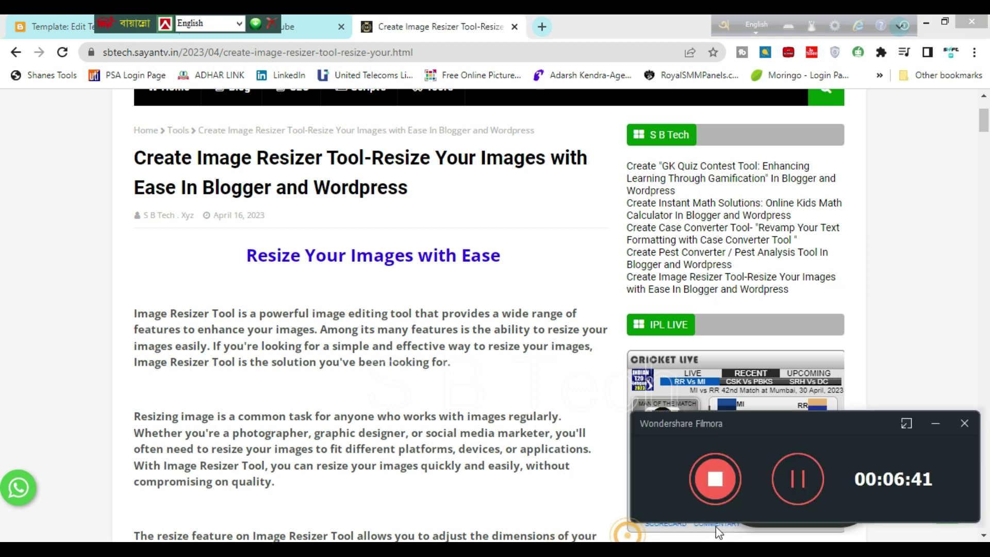
{"action": "left_click", "coordinate": [799, 479]}
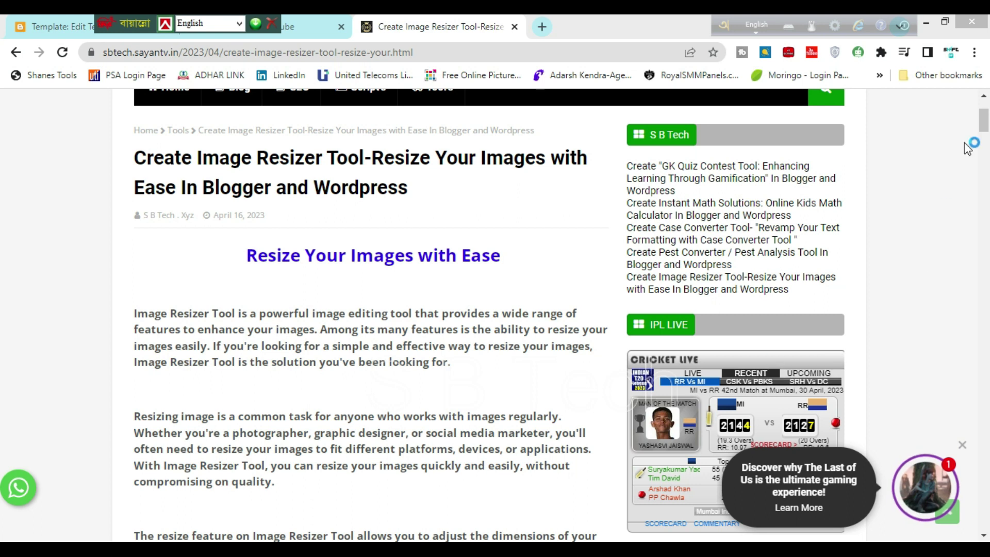
{"action": "scroll", "coordinate": [985, 131], "scroll_direction": "down", "scroll_amount": 10}
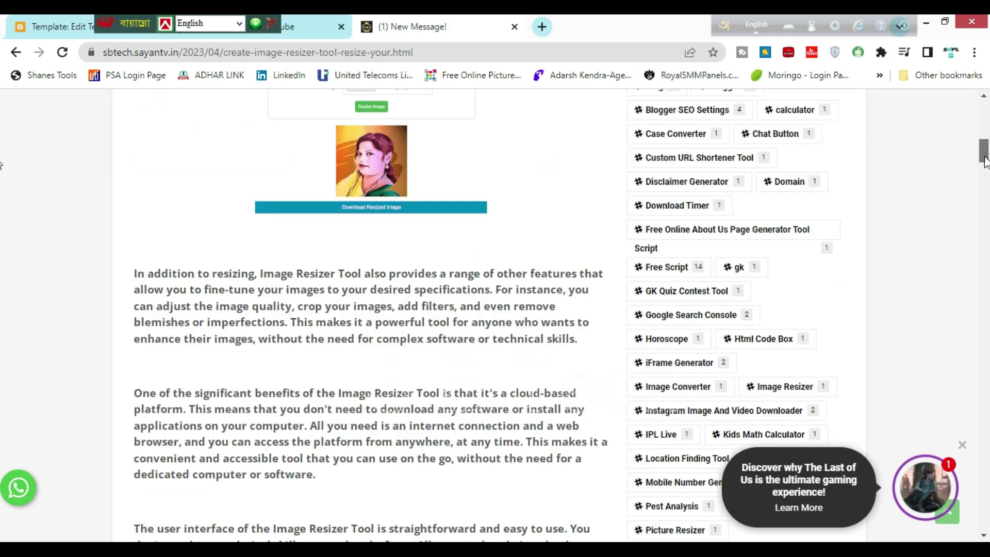
{"action": "scroll", "coordinate": [447, 398], "scroll_direction": "up", "scroll_amount": 2}
{"action": "scroll", "coordinate": [511, 405], "scroll_direction": "up", "scroll_amount": 4}
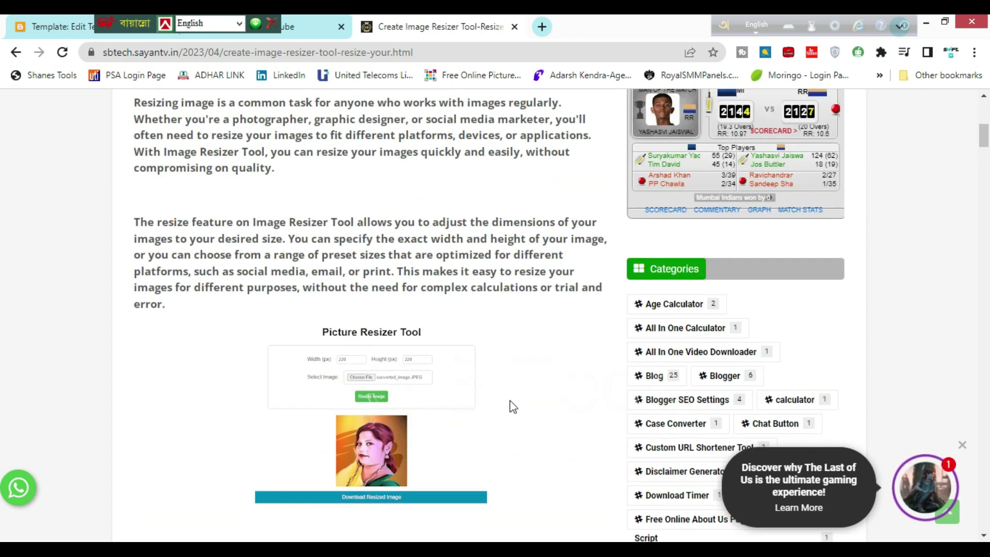
{"action": "scroll", "coordinate": [510, 401], "scroll_direction": "up", "scroll_amount": 2}
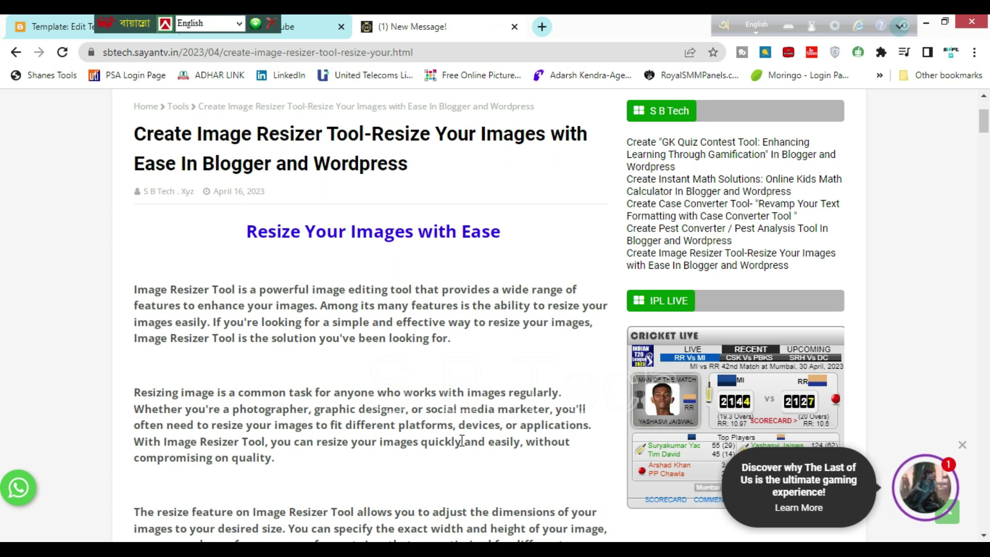
{"action": "scroll", "coordinate": [462, 442], "scroll_direction": "up", "scroll_amount": 3}
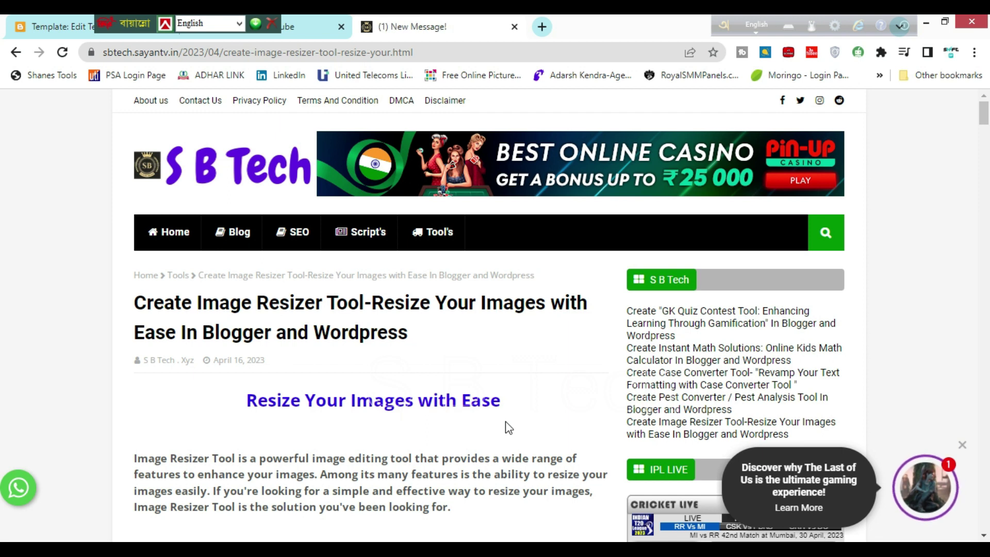
- Scroll down the Image Resizer article past its Blogger setup steps to the COPY CODE heading
{"action": "scroll", "coordinate": [509, 427], "scroll_direction": "down", "scroll_amount": 5}
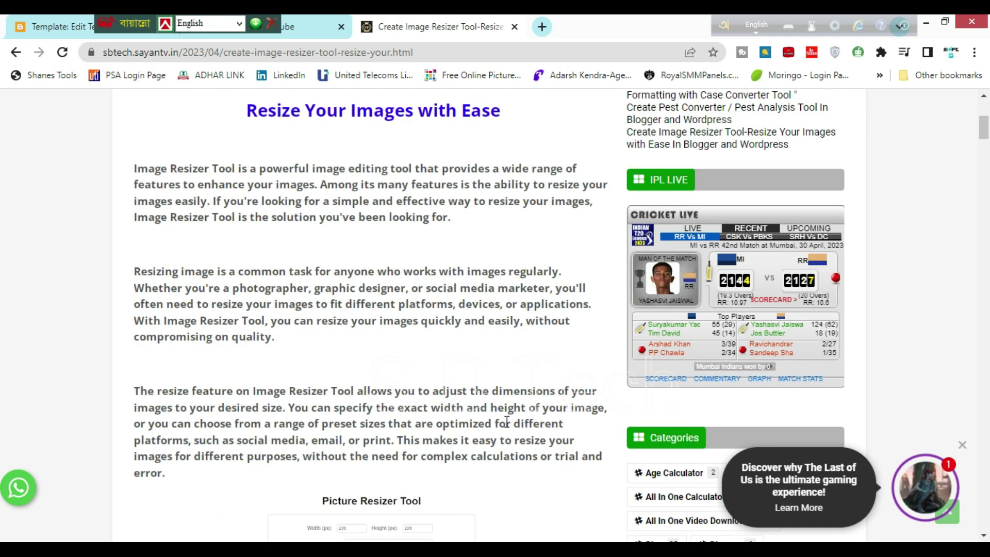
{"action": "scroll", "coordinate": [507, 422], "scroll_direction": "down", "scroll_amount": 3}
{"action": "scroll", "coordinate": [507, 422], "scroll_direction": "down", "scroll_amount": 2}
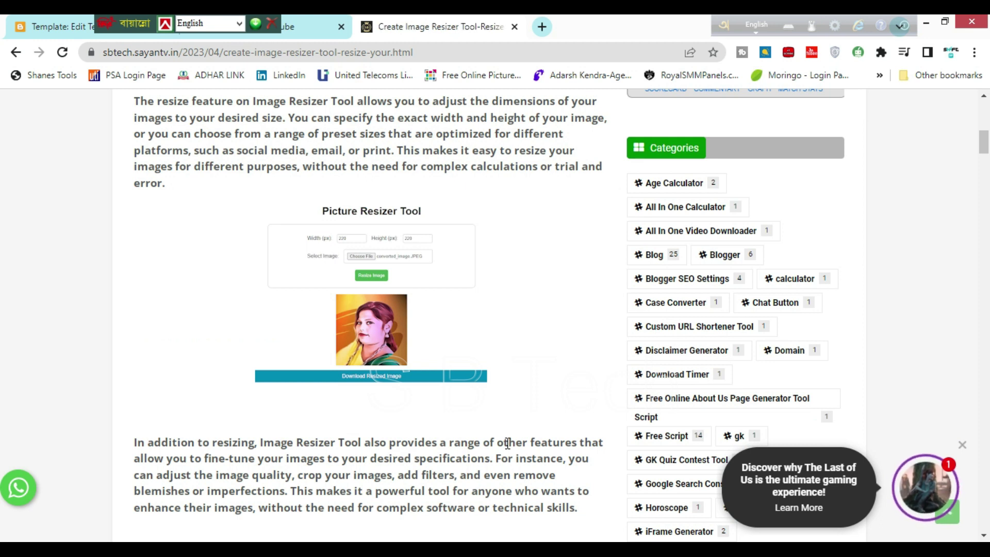
{"action": "scroll", "coordinate": [500, 421], "scroll_direction": "down", "scroll_amount": 2}
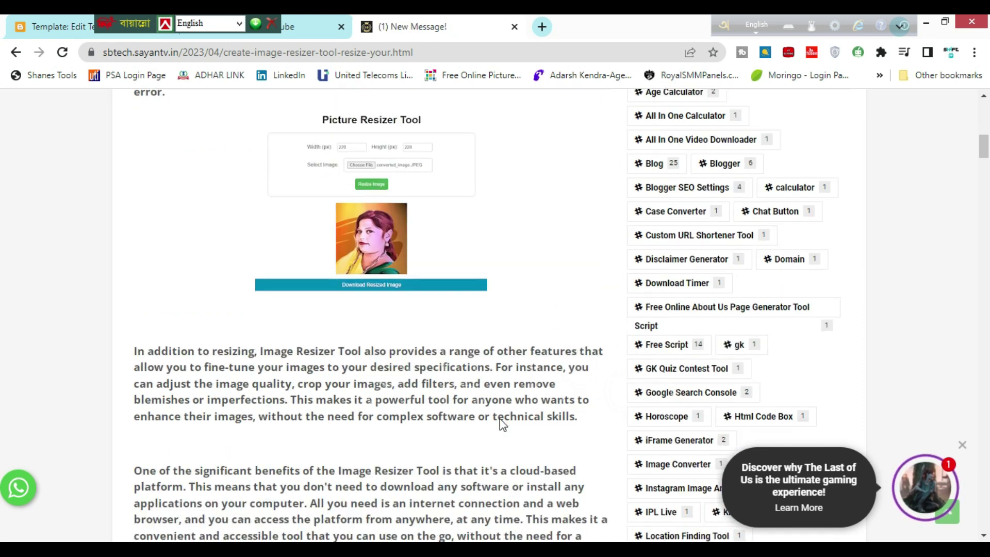
{"action": "scroll", "coordinate": [503, 424], "scroll_direction": "down", "scroll_amount": 4}
{"action": "scroll", "coordinate": [479, 399], "scroll_direction": "down", "scroll_amount": 3}
{"action": "scroll", "coordinate": [511, 407], "scroll_direction": "down", "scroll_amount": 5}
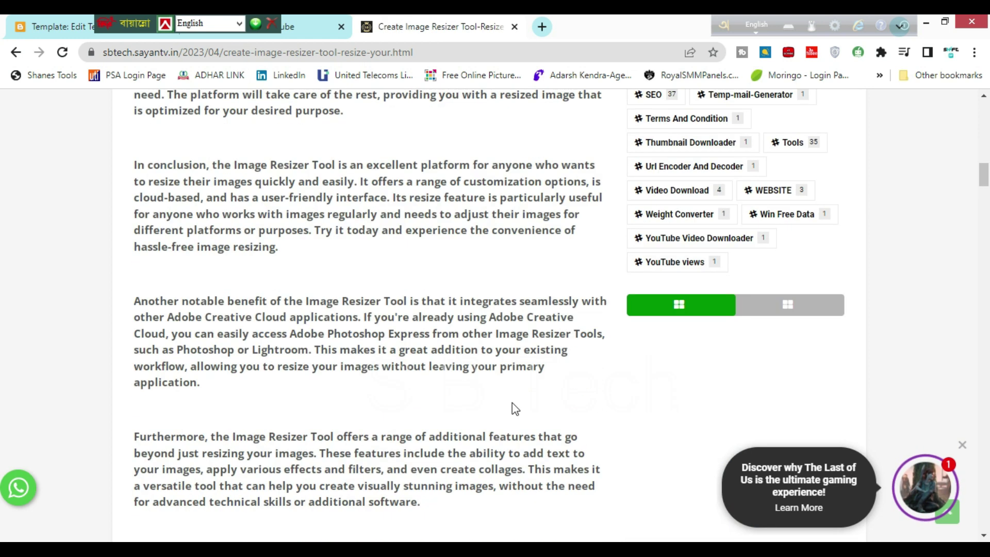
{"action": "scroll", "coordinate": [512, 407], "scroll_direction": "down", "scroll_amount": 5}
{"action": "scroll", "coordinate": [512, 407], "scroll_direction": "down", "scroll_amount": 1}
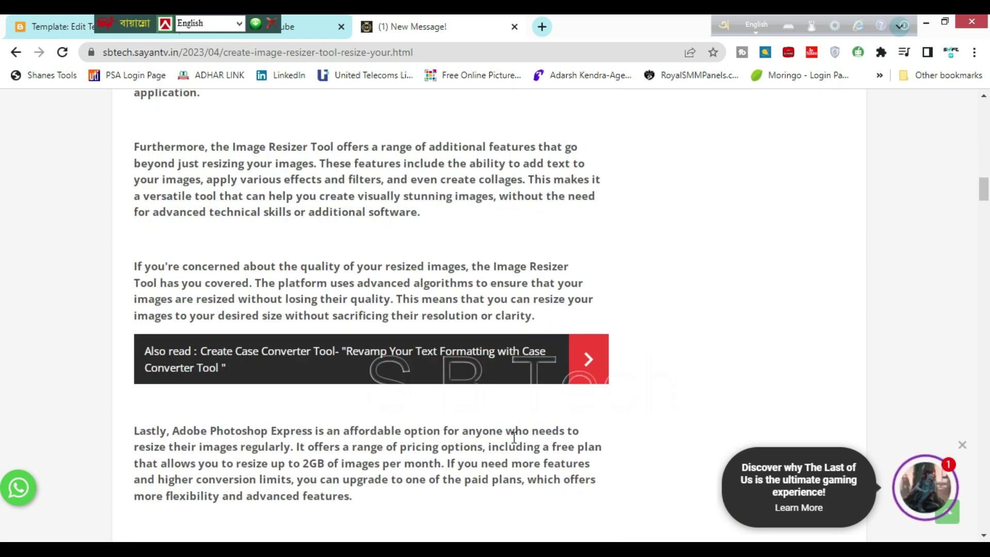
{"action": "scroll", "coordinate": [514, 437], "scroll_direction": "down", "scroll_amount": 4}
{"action": "scroll", "coordinate": [514, 438], "scroll_direction": "down", "scroll_amount": 1}
{"action": "scroll", "coordinate": [514, 440], "scroll_direction": "down", "scroll_amount": 2}
{"action": "scroll", "coordinate": [514, 444], "scroll_direction": "down", "scroll_amount": 2}
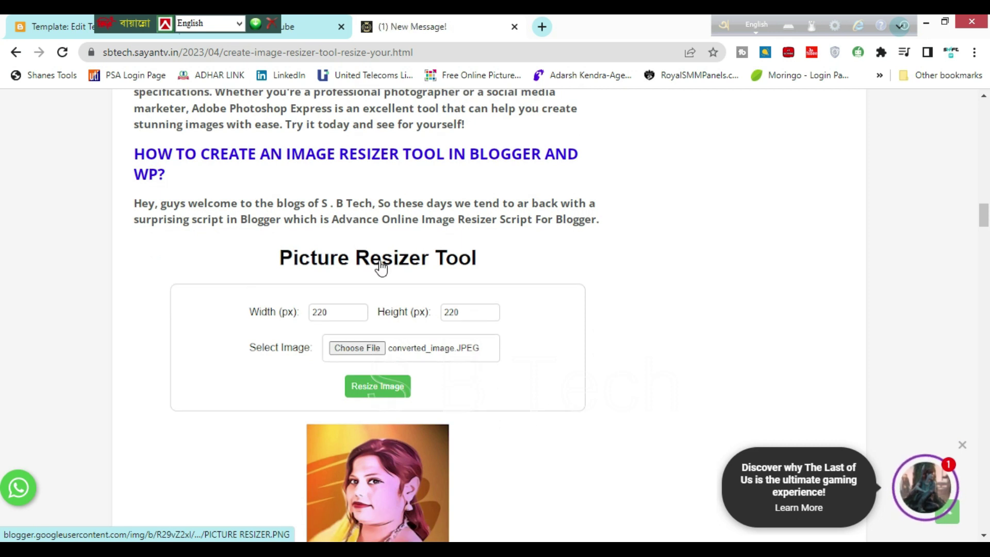
{"action": "scroll", "coordinate": [588, 480], "scroll_direction": "down", "scroll_amount": 5}
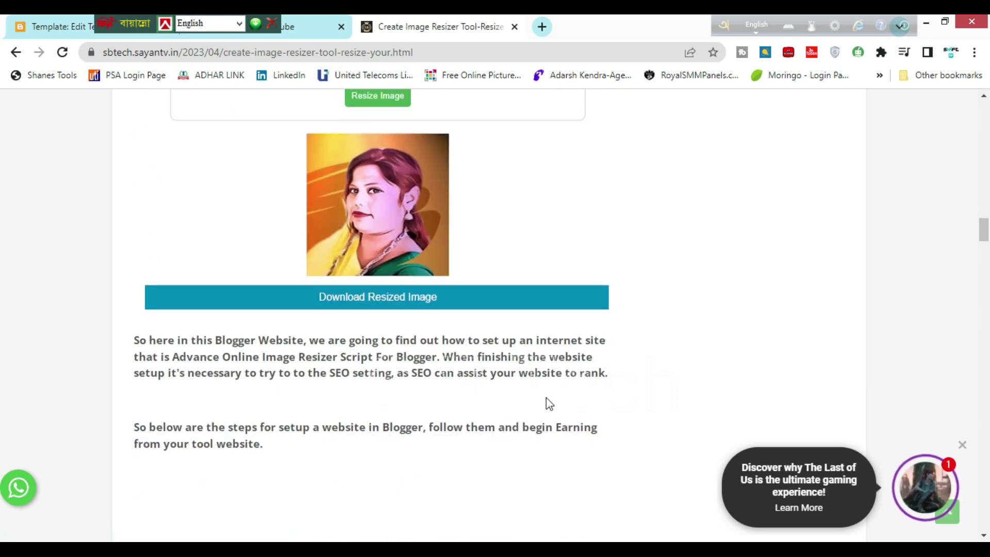
{"action": "scroll", "coordinate": [548, 401], "scroll_direction": "down", "scroll_amount": 5}
{"action": "scroll", "coordinate": [546, 398], "scroll_direction": "down", "scroll_amount": 1}
{"action": "scroll", "coordinate": [526, 384], "scroll_direction": "down", "scroll_amount": 2}
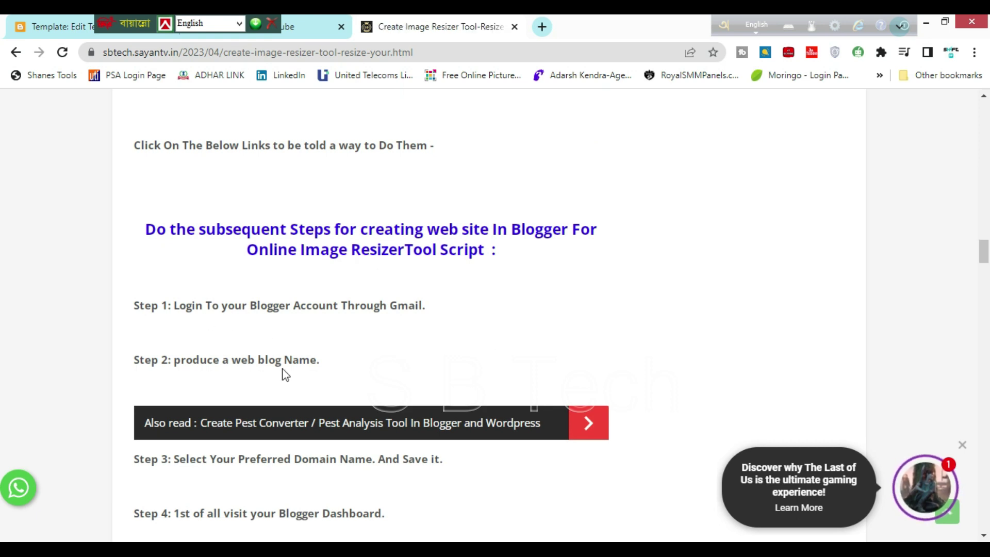
{"action": "scroll", "coordinate": [438, 488], "scroll_direction": "down", "scroll_amount": 4}
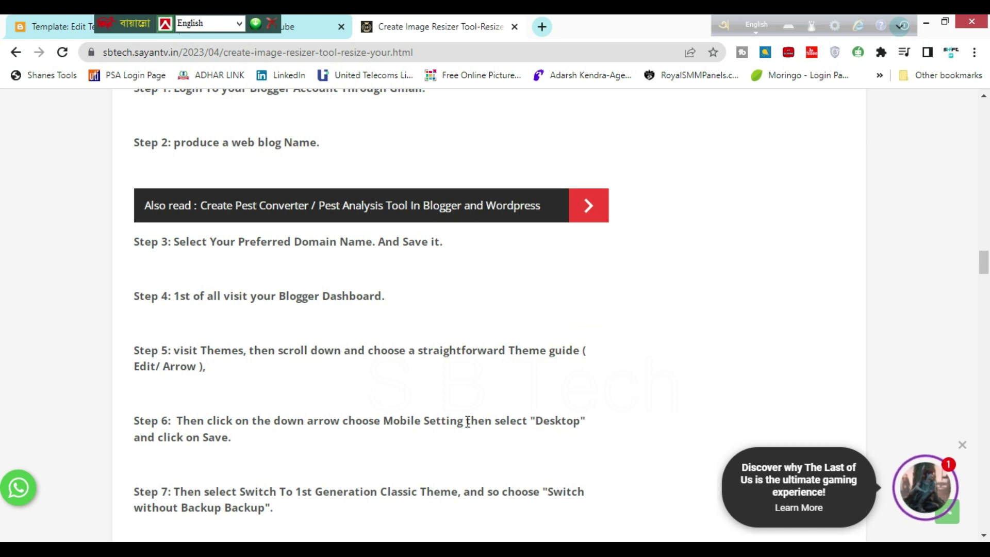
{"action": "scroll", "coordinate": [468, 421], "scroll_direction": "down", "scroll_amount": 4}
{"action": "scroll", "coordinate": [467, 426], "scroll_direction": "down", "scroll_amount": 4}
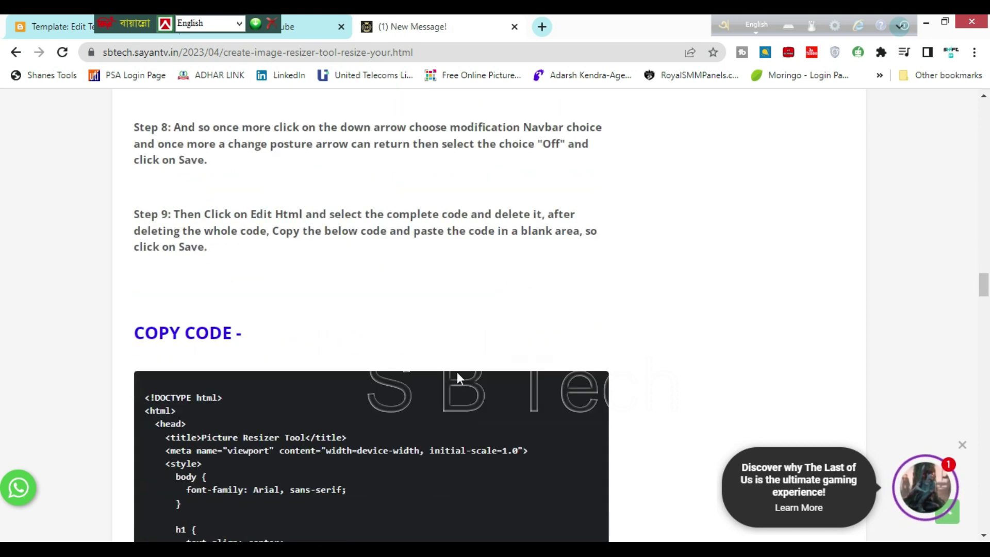
- Scroll to the closing html tag of the Picture Resizer code and copy it with CLICK HERE TO COPY
{"action": "scroll", "coordinate": [411, 296], "scroll_direction": "up", "scroll_amount": 3}
{"action": "scroll", "coordinate": [418, 299], "scroll_direction": "down", "scroll_amount": 3}
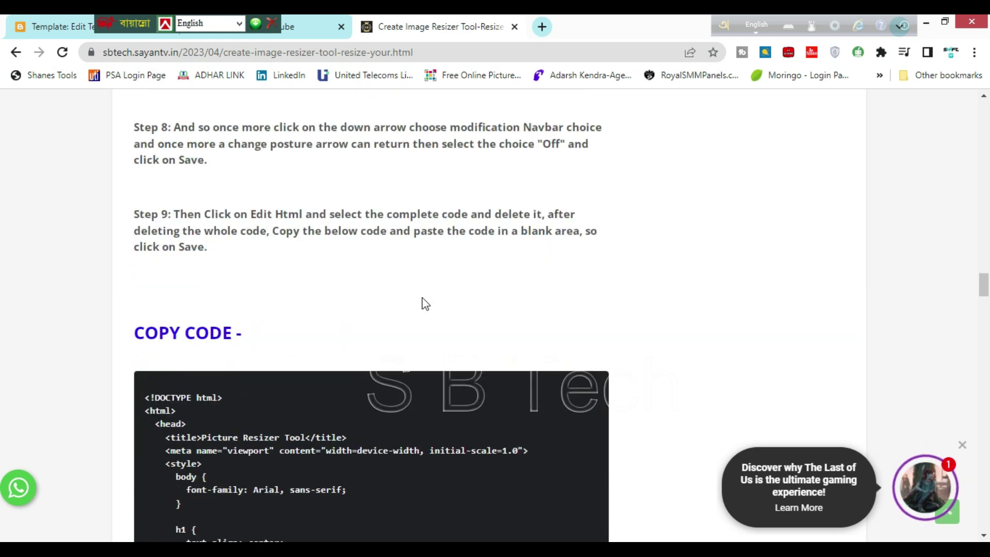
{"action": "scroll", "coordinate": [655, 416], "scroll_direction": "down", "scroll_amount": 3}
{"action": "scroll", "coordinate": [646, 432], "scroll_direction": "down", "scroll_amount": 5}
{"action": "scroll", "coordinate": [645, 432], "scroll_direction": "down", "scroll_amount": 3}
{"action": "scroll", "coordinate": [648, 435], "scroll_direction": "down", "scroll_amount": 3}
{"action": "scroll", "coordinate": [645, 432], "scroll_direction": "down", "scroll_amount": 8}
{"action": "scroll", "coordinate": [645, 432], "scroll_direction": "down", "scroll_amount": 8}
{"action": "scroll", "coordinate": [644, 432], "scroll_direction": "down", "scroll_amount": 7}
{"action": "scroll", "coordinate": [645, 432], "scroll_direction": "down", "scroll_amount": 7}
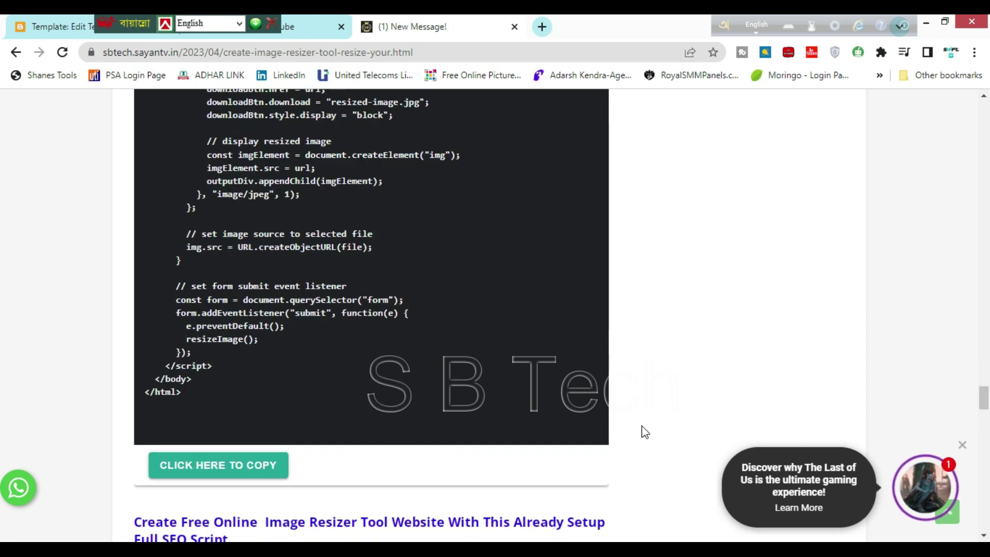
{"action": "scroll", "coordinate": [645, 432], "scroll_direction": "down", "scroll_amount": 1}
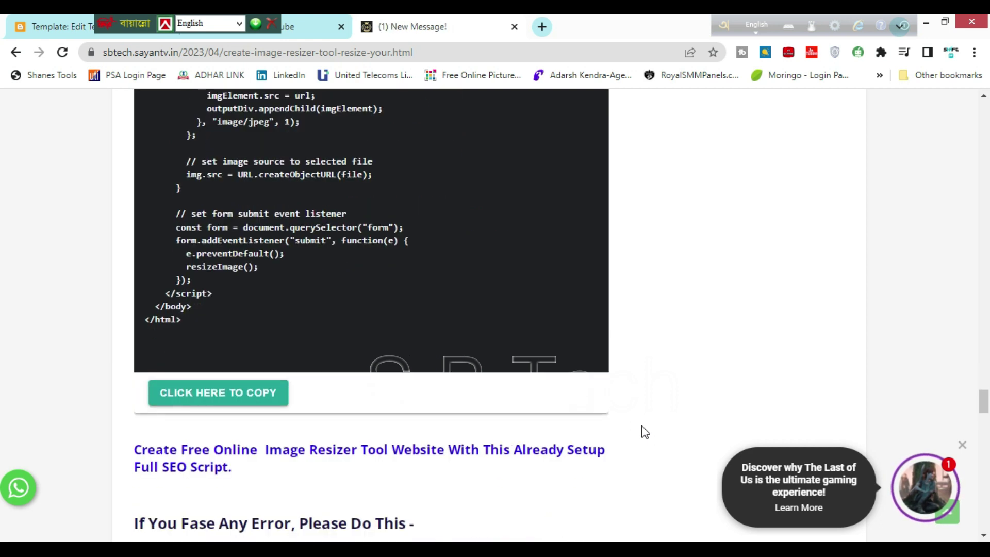
{"action": "left_click", "coordinate": [214, 400]}
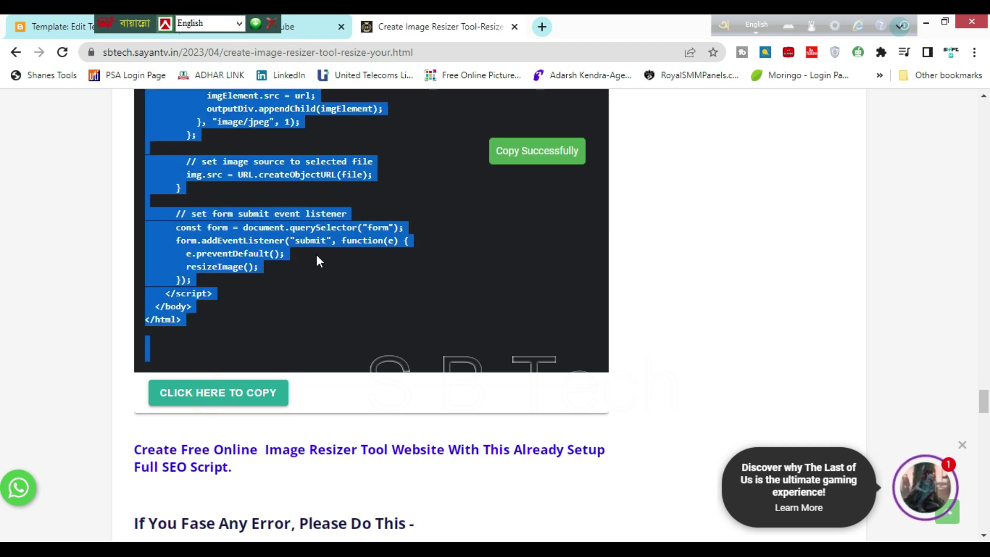
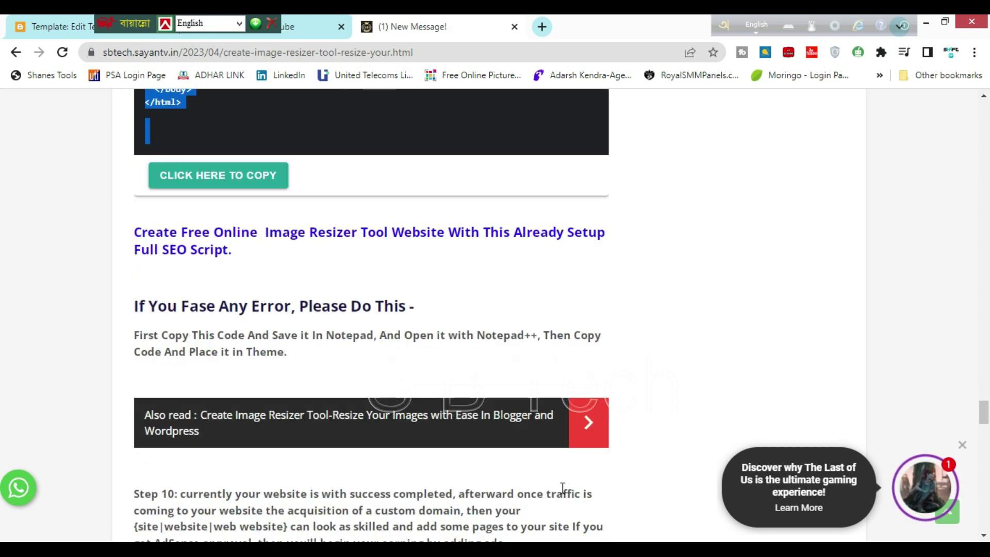
- Scroll the SB Tech article back up past the code block to the Picture Resizer Tool demo
{"action": "scroll", "coordinate": [562, 488], "scroll_direction": "up", "scroll_amount": 5}
{"action": "scroll", "coordinate": [559, 485], "scroll_direction": "up", "scroll_amount": 8}
{"action": "scroll", "coordinate": [559, 485], "scroll_direction": "up", "scroll_amount": 2}
{"action": "scroll", "coordinate": [557, 483], "scroll_direction": "up", "scroll_amount": 1}
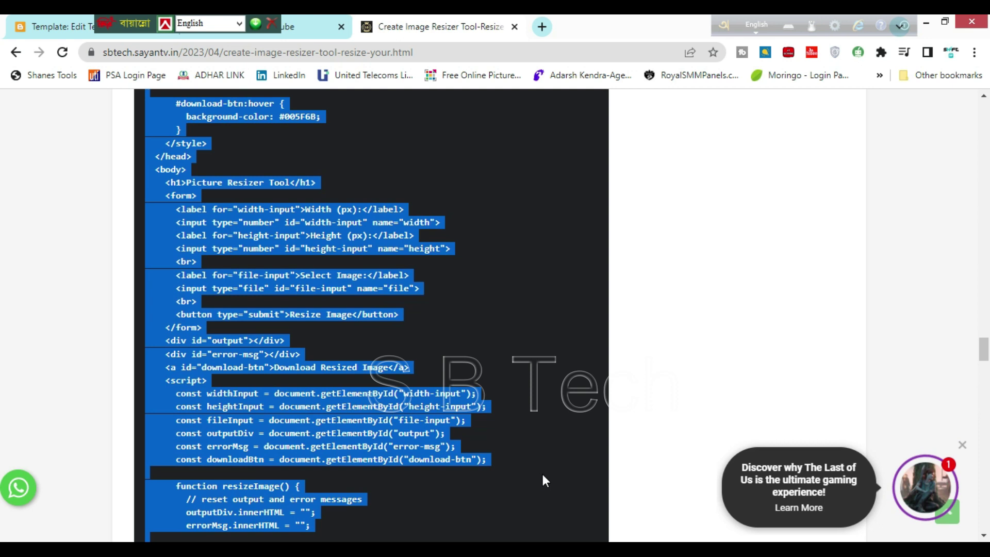
{"action": "scroll", "coordinate": [542, 474], "scroll_direction": "up", "scroll_amount": 3}
{"action": "scroll", "coordinate": [542, 475], "scroll_direction": "up", "scroll_amount": 3}
{"action": "scroll", "coordinate": [541, 474], "scroll_direction": "up", "scroll_amount": 5}
{"action": "scroll", "coordinate": [541, 475], "scroll_direction": "up", "scroll_amount": 4}
{"action": "scroll", "coordinate": [542, 474], "scroll_direction": "up", "scroll_amount": 6}
{"action": "scroll", "coordinate": [542, 474], "scroll_direction": "up", "scroll_amount": 1}
{"action": "scroll", "coordinate": [542, 475], "scroll_direction": "up", "scroll_amount": 1}
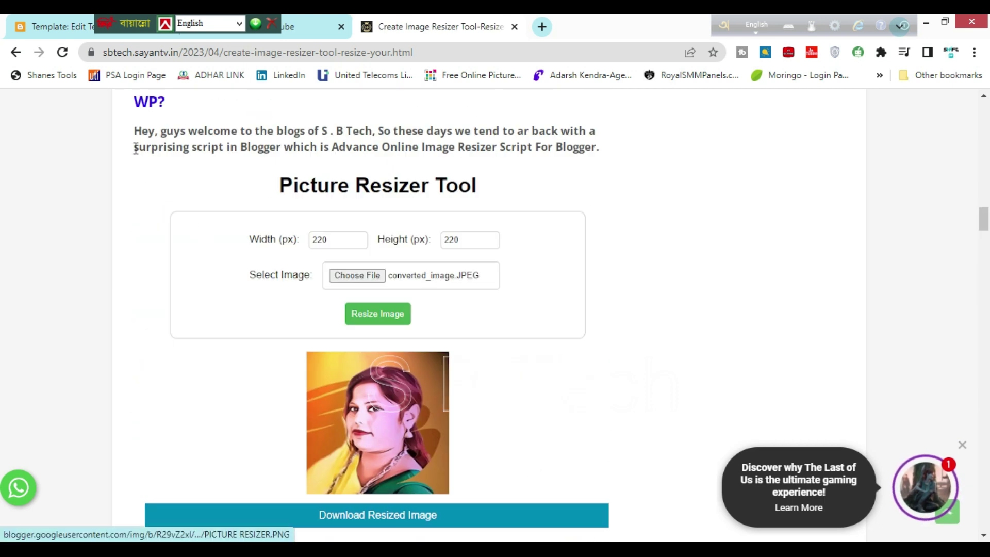
- Paste the copied resizer HTML and script, about 173 lines, into the empty theme and save it
{"action": "left_click", "coordinate": [57, 27]}
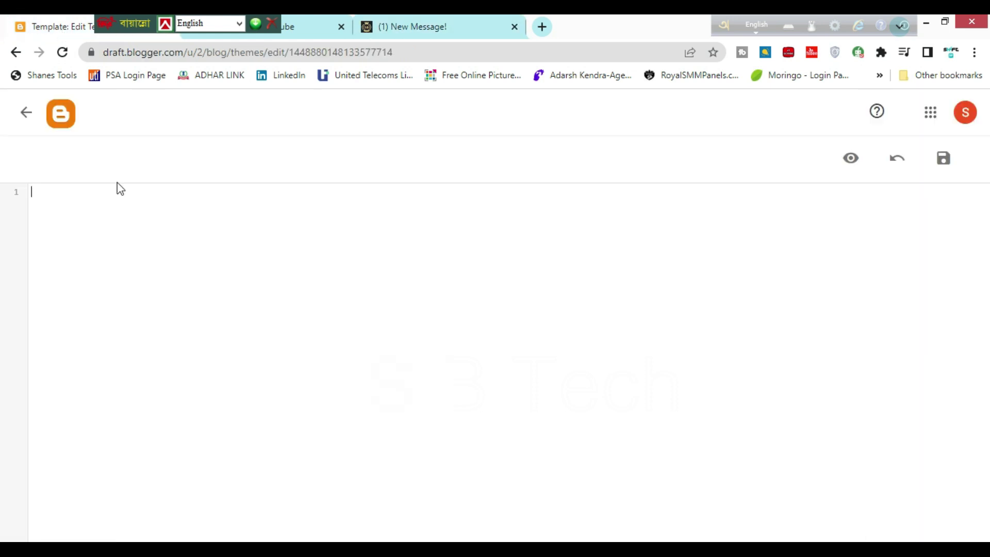
{"action": "left_click", "coordinate": [98, 211]}
{"action": "right_click", "coordinate": [38, 195]}
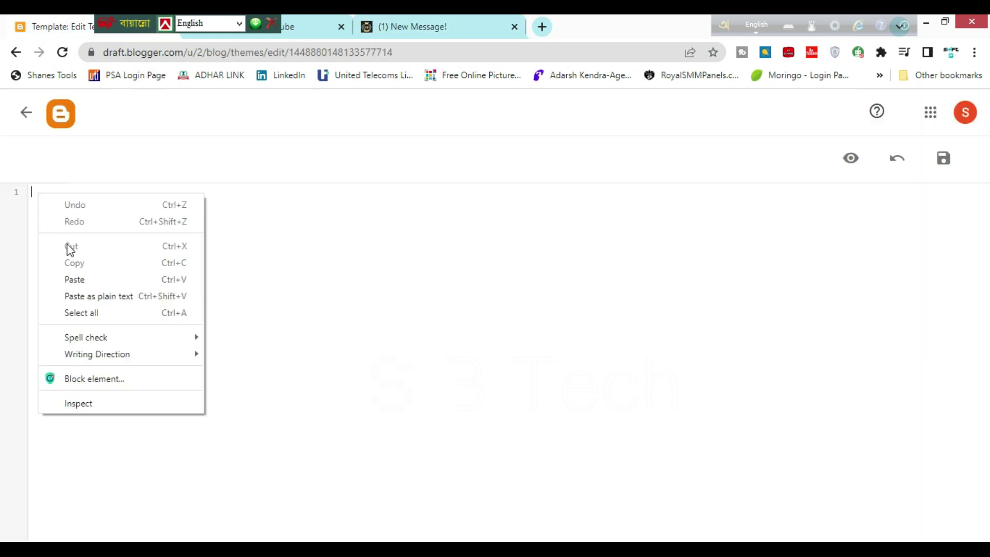
{"action": "left_click", "coordinate": [75, 279]}
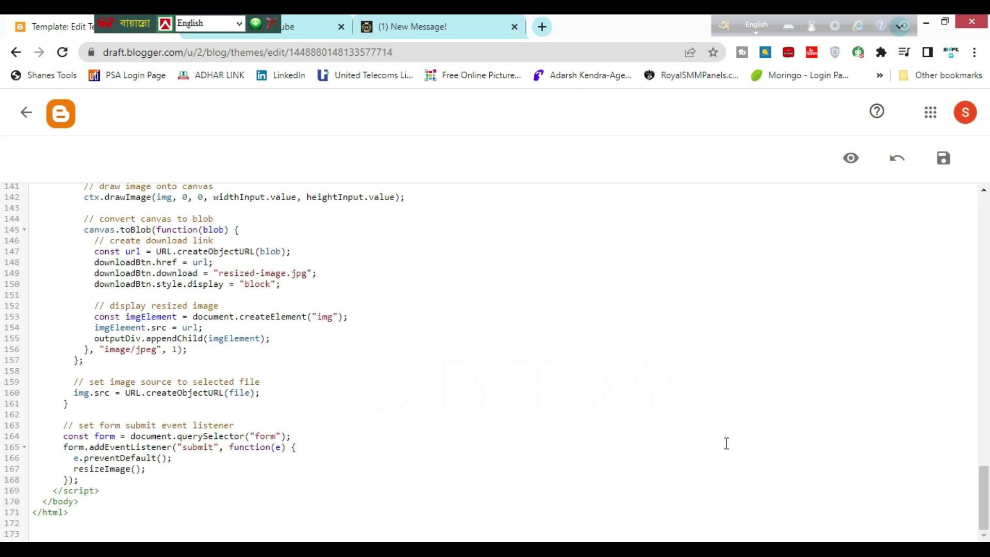
{"action": "scroll", "coordinate": [720, 428], "scroll_direction": "up", "scroll_amount": 2}
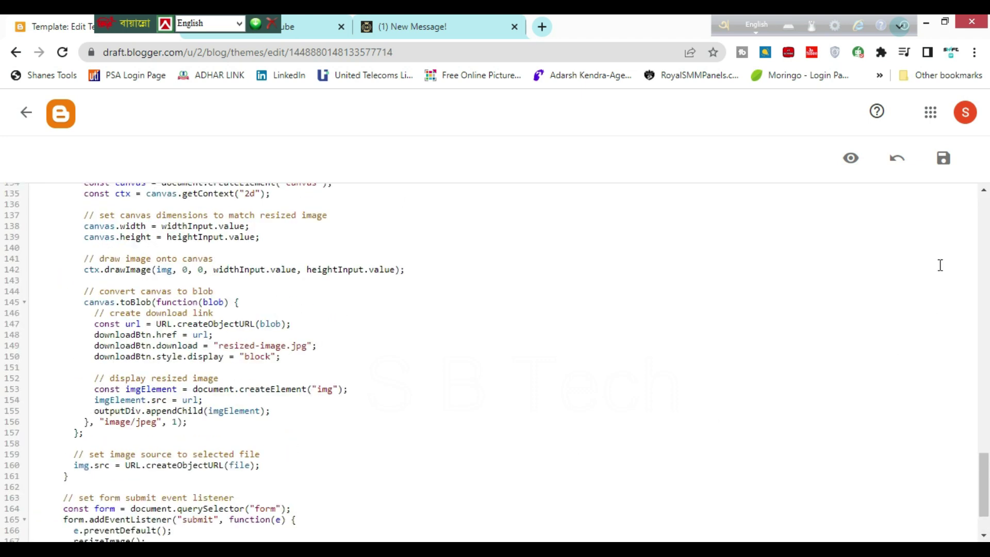
{"action": "left_click", "coordinate": [944, 159]}
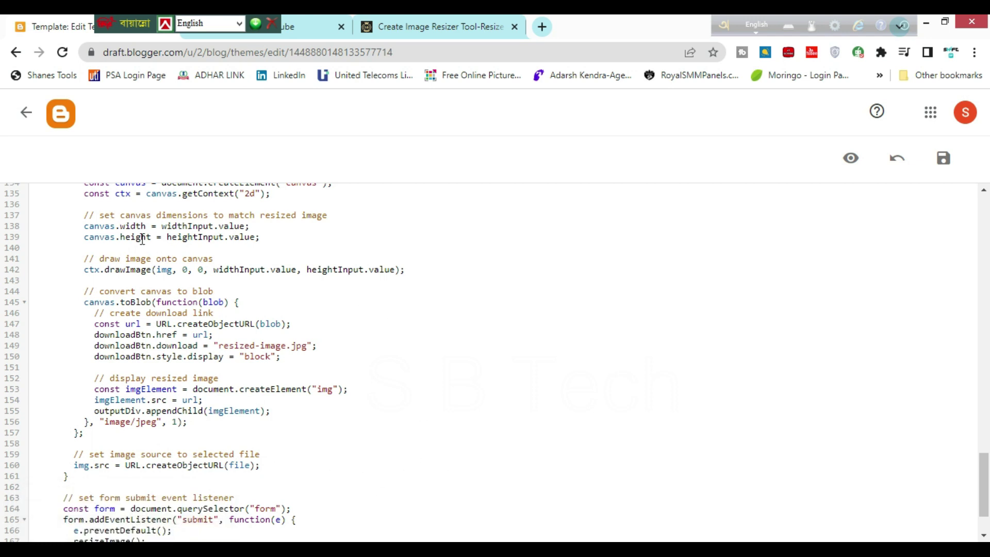
- Return to the Theme page and open the live blog in a new tab
{"action": "left_click", "coordinate": [23, 115]}
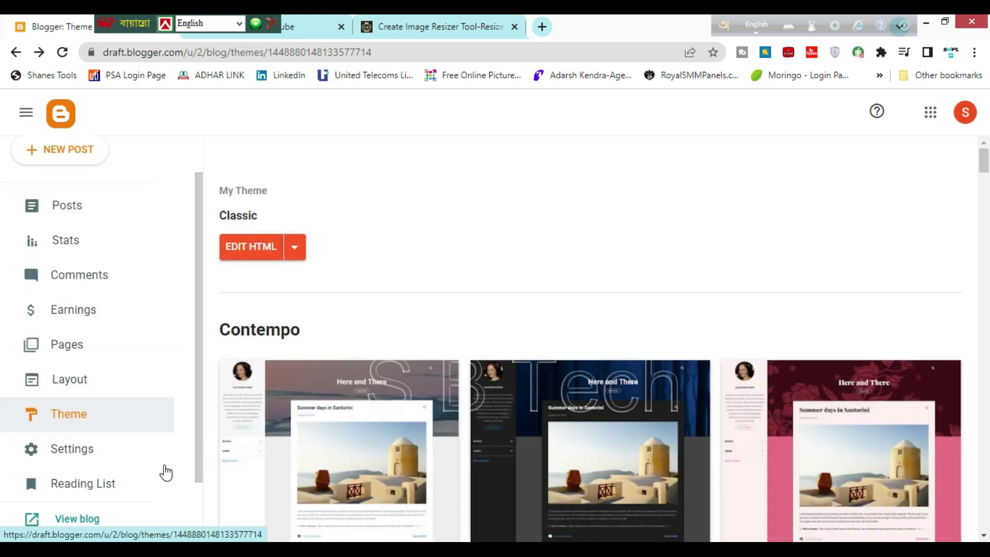
{"action": "scroll", "coordinate": [166, 473], "scroll_direction": "down", "scroll_amount": 2}
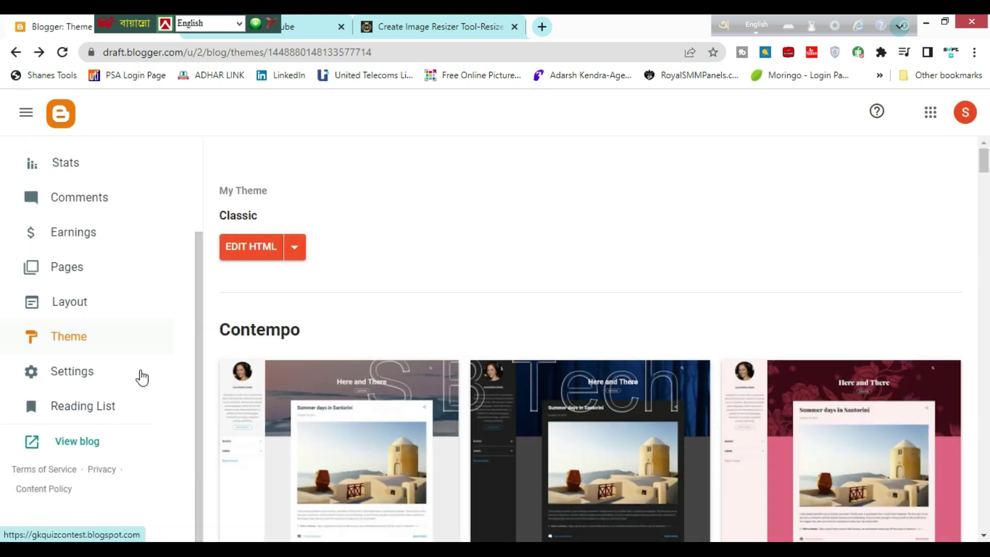
{"action": "left_click", "coordinate": [77, 441]}
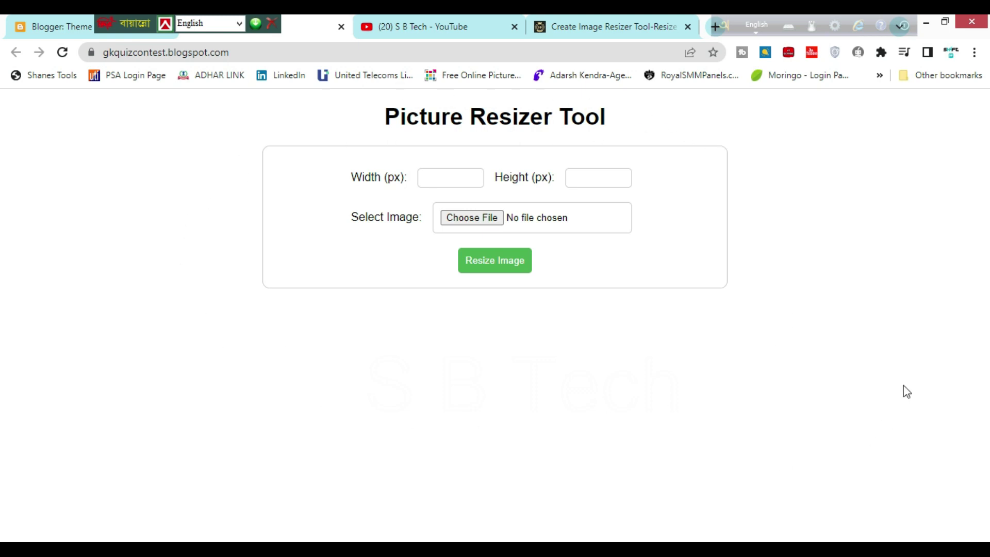
- Enter 1080 as the resize width and 720 as the height
{"action": "mouse_move", "coordinate": [449, 178]}
{"action": "left_click", "coordinate": [432, 178]}
{"action": "type", "text": "1080"}
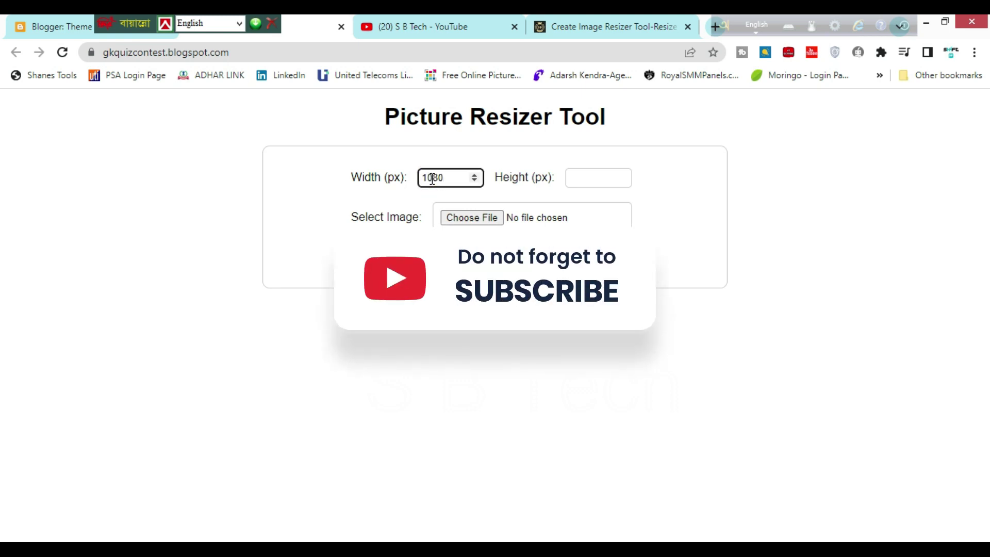
{"action": "left_click", "coordinate": [596, 176]}
{"action": "type", "text": "720"}
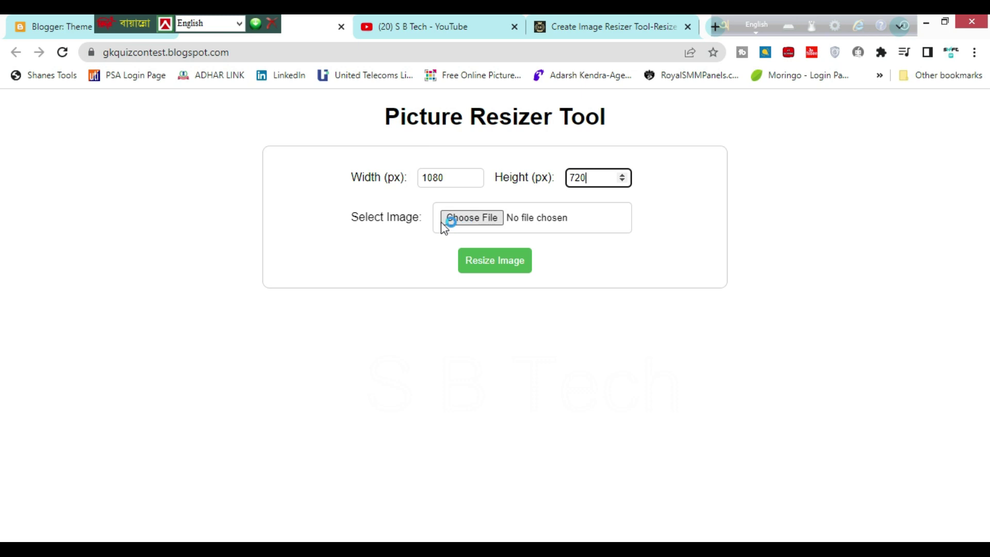
- Load the cartoon forest .jpg image from the Downloads folder as the source
{"action": "left_click", "coordinate": [470, 218]}
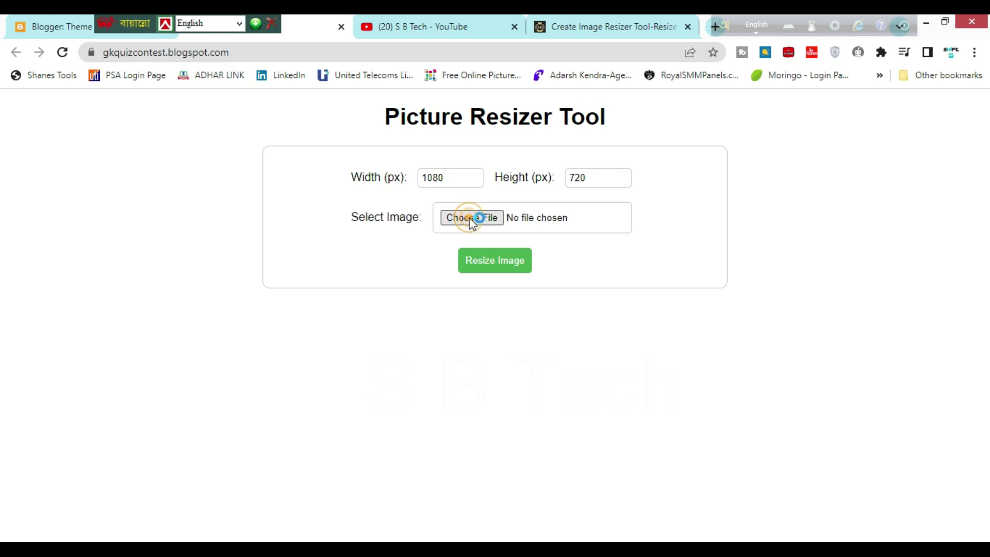
{"action": "left_click", "coordinate": [470, 218]}
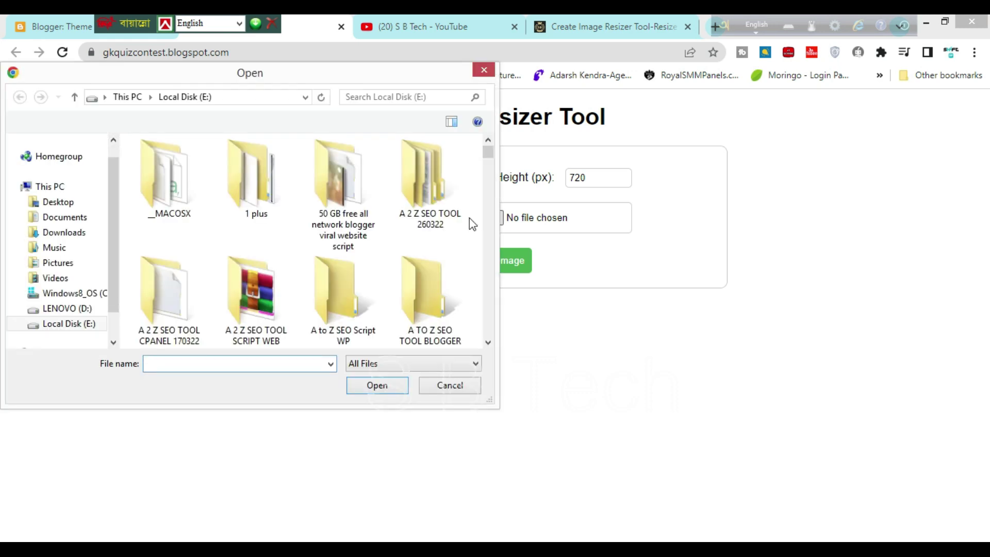
{"action": "left_click", "coordinate": [76, 236]}
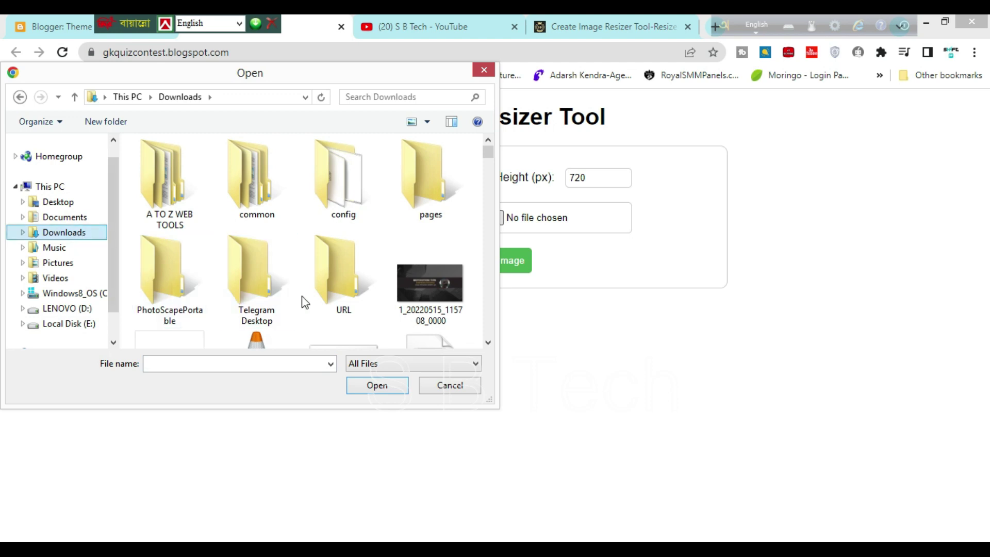
{"action": "left_click", "coordinate": [335, 296]}
{"action": "scroll", "coordinate": [335, 295], "scroll_direction": "down", "scroll_amount": 3}
{"action": "scroll", "coordinate": [336, 295], "scroll_direction": "down", "scroll_amount": 2}
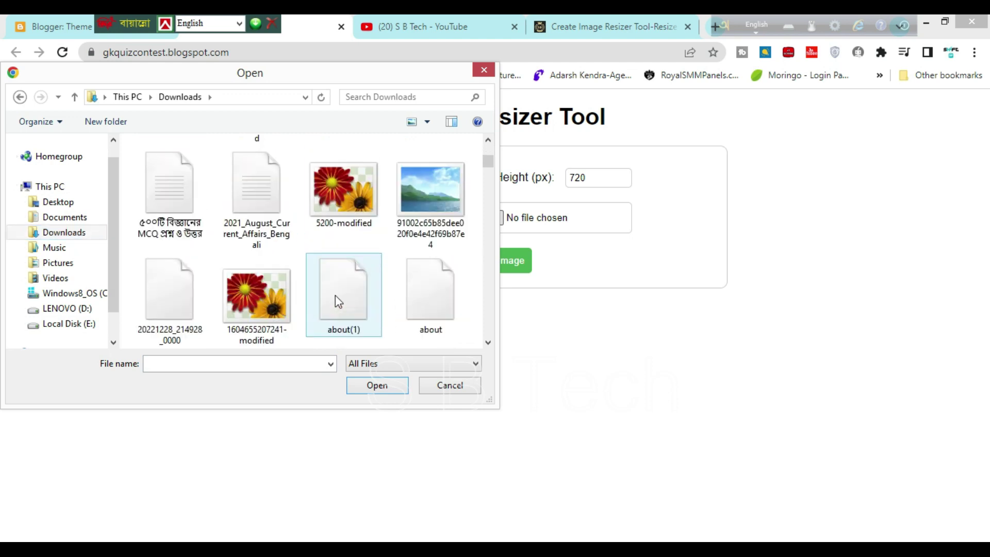
{"action": "scroll", "coordinate": [336, 295], "scroll_direction": "down", "scroll_amount": 2}
{"action": "scroll", "coordinate": [335, 295], "scroll_direction": "up", "scroll_amount": 3}
{"action": "scroll", "coordinate": [335, 295], "scroll_direction": "down", "scroll_amount": 1}
{"action": "scroll", "coordinate": [335, 295], "scroll_direction": "down", "scroll_amount": 1}
{"action": "scroll", "coordinate": [335, 295], "scroll_direction": "up", "scroll_amount": 1}
{"action": "scroll", "coordinate": [335, 297], "scroll_direction": "down", "scroll_amount": 1}
{"action": "scroll", "coordinate": [335, 296], "scroll_direction": "down", "scroll_amount": 1}
{"action": "scroll", "coordinate": [335, 296], "scroll_direction": "up", "scroll_amount": 1}
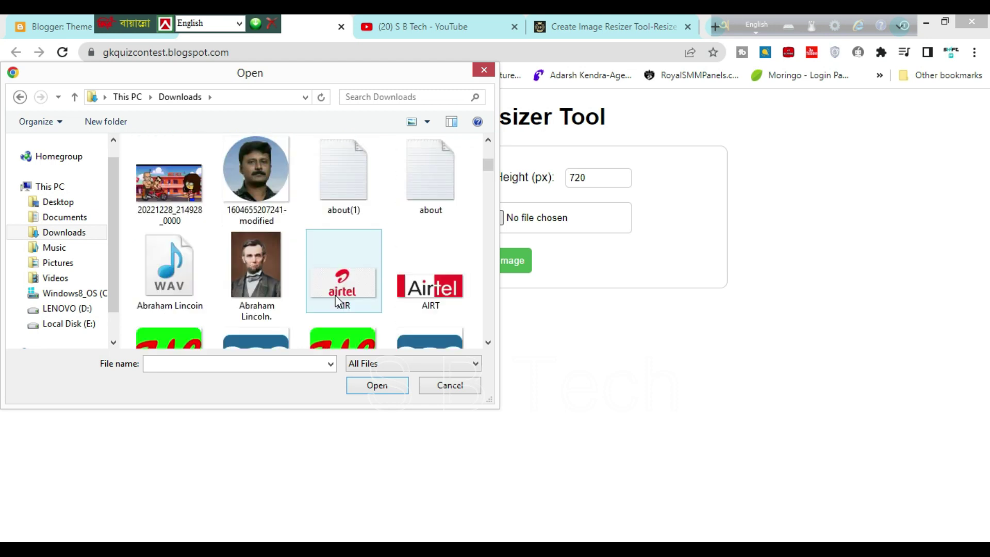
{"action": "scroll", "coordinate": [336, 301], "scroll_direction": "down", "scroll_amount": 1}
{"action": "scroll", "coordinate": [336, 300], "scroll_direction": "down", "scroll_amount": 1}
{"action": "scroll", "coordinate": [336, 300], "scroll_direction": "up", "scroll_amount": 3}
{"action": "scroll", "coordinate": [336, 301], "scroll_direction": "up", "scroll_amount": 1}
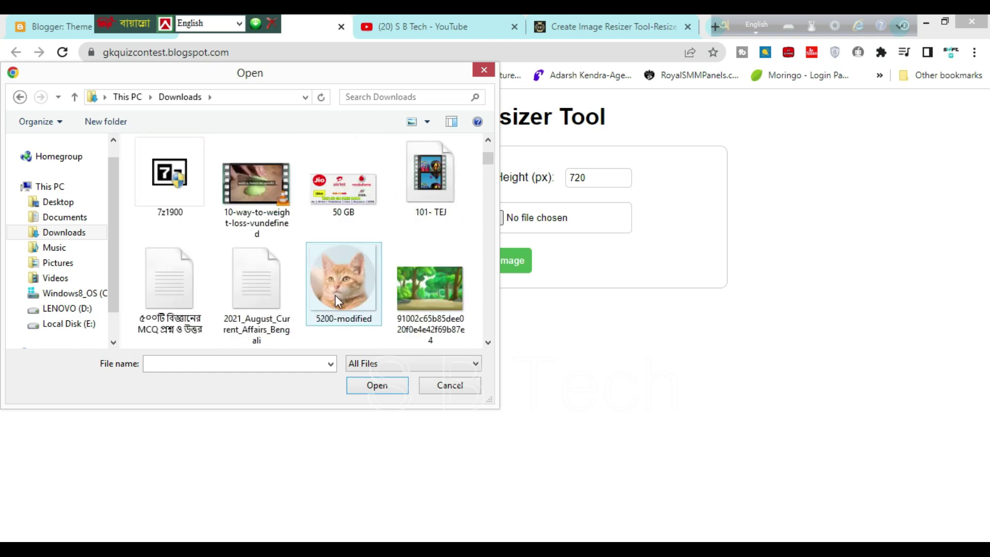
{"action": "left_click", "coordinate": [441, 312]}
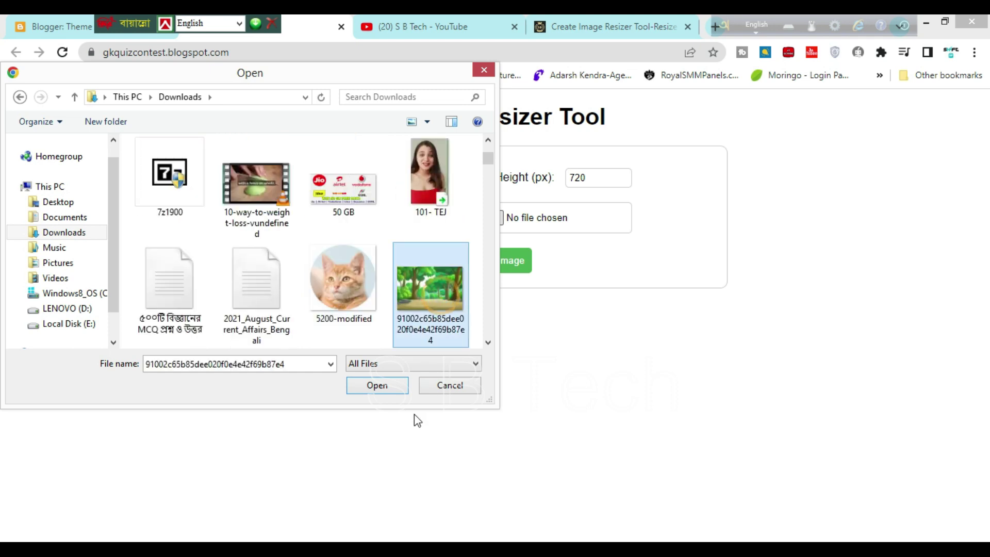
{"action": "left_click", "coordinate": [385, 387]}
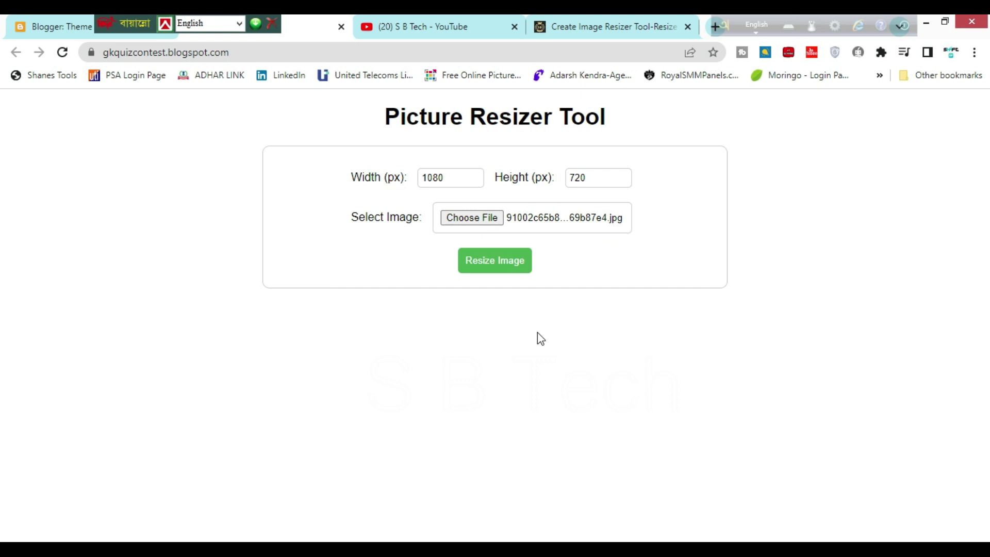
- Resize the forest image to 1080 by 720 and download it as resized-image (3).jpg
{"action": "left_click", "coordinate": [493, 265]}
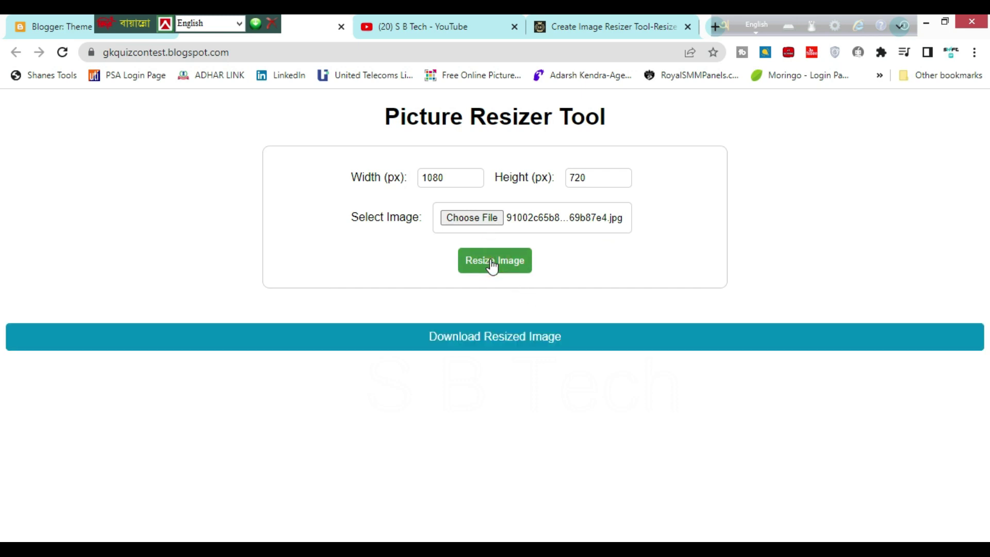
{"action": "scroll", "coordinate": [949, 306], "scroll_direction": "down", "scroll_amount": 5}
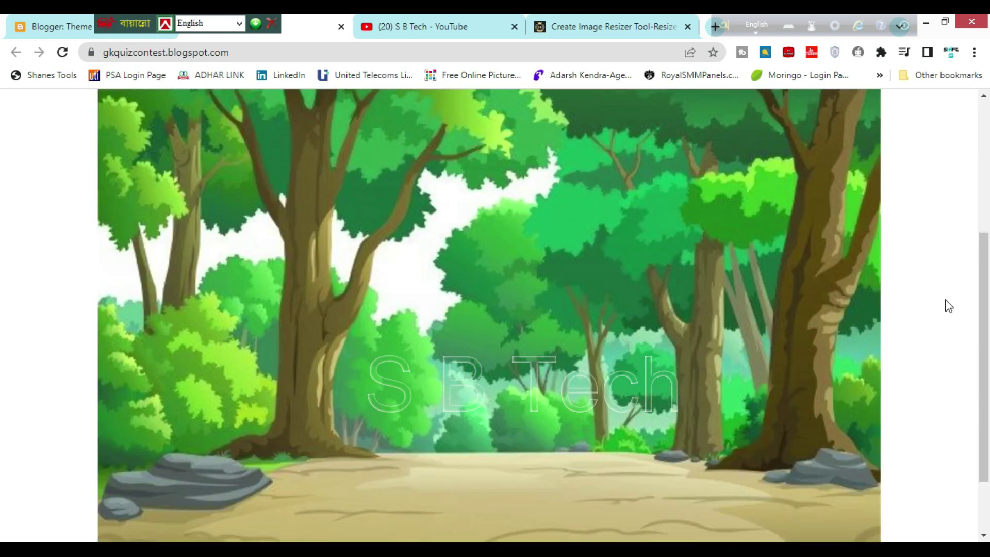
{"action": "scroll", "coordinate": [948, 307], "scroll_direction": "down", "scroll_amount": 2}
{"action": "scroll", "coordinate": [469, 360], "scroll_direction": "up", "scroll_amount": 2}
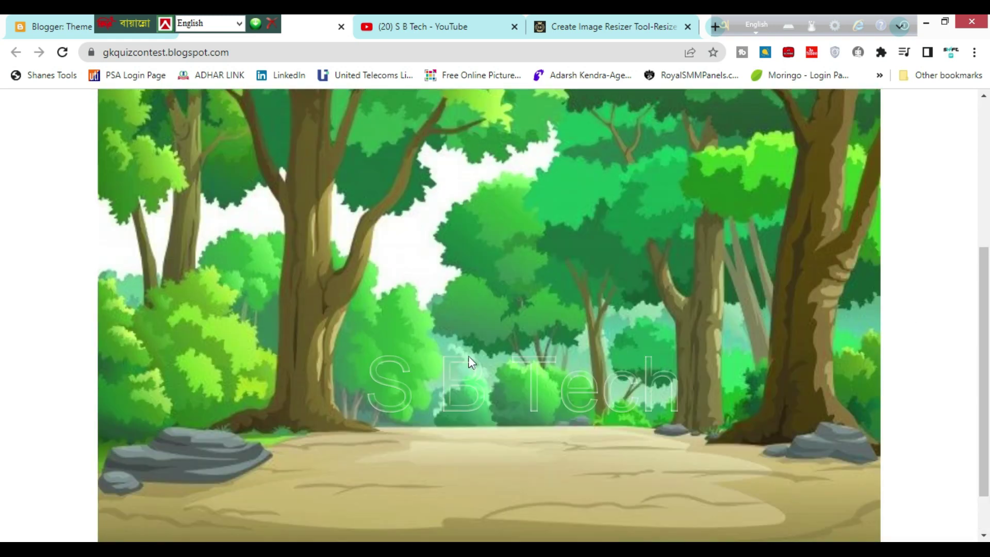
{"action": "scroll", "coordinate": [469, 360], "scroll_direction": "up", "scroll_amount": 3}
{"action": "scroll", "coordinate": [553, 428], "scroll_direction": "down", "scroll_amount": 2}
{"action": "scroll", "coordinate": [557, 309], "scroll_direction": "up", "scroll_amount": 2}
{"action": "scroll", "coordinate": [636, 388], "scroll_direction": "down", "scroll_amount": 2}
{"action": "scroll", "coordinate": [635, 388], "scroll_direction": "down", "scroll_amount": 4}
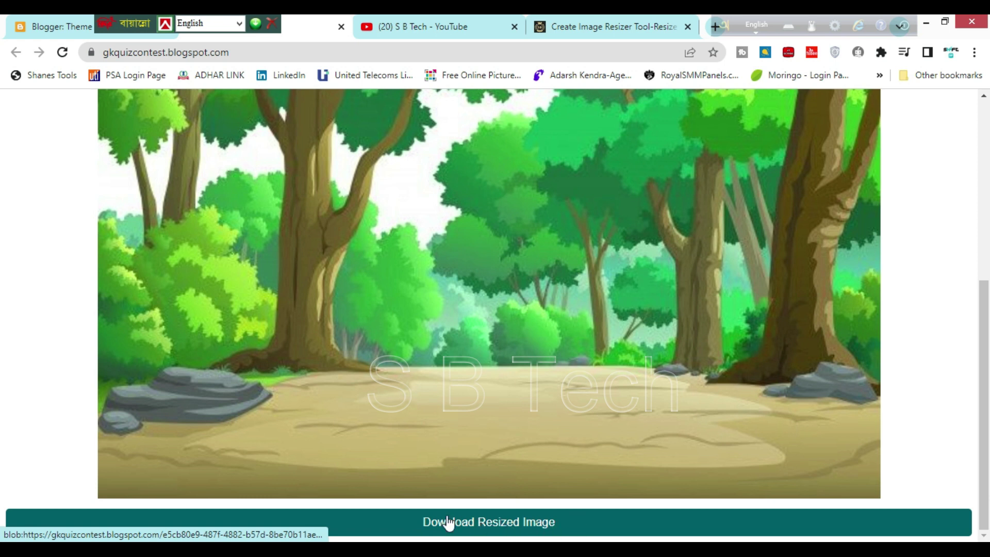
{"action": "left_click", "coordinate": [492, 533]}
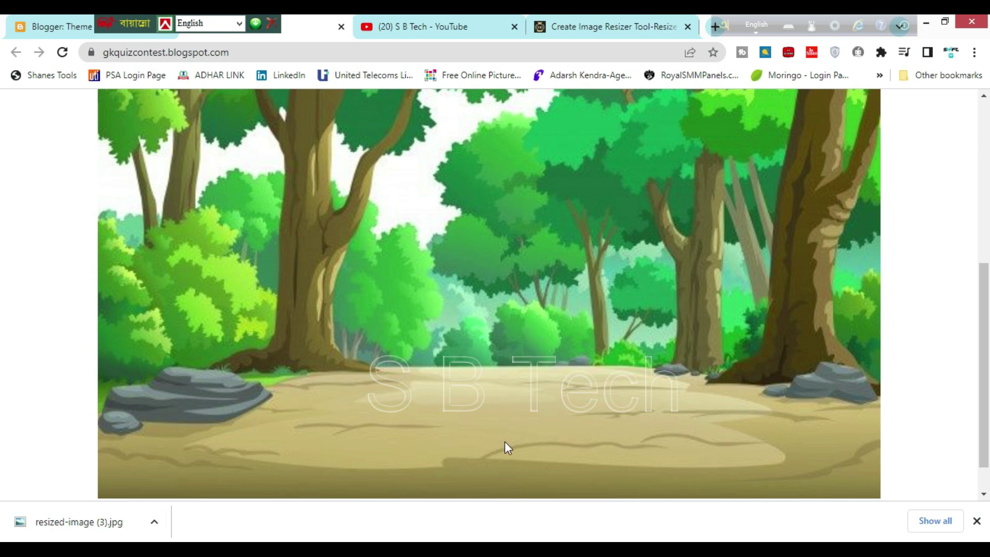
{"action": "scroll", "coordinate": [510, 441], "scroll_direction": "up", "scroll_amount": 2}
{"action": "scroll", "coordinate": [515, 440], "scroll_direction": "up", "scroll_amount": 3}
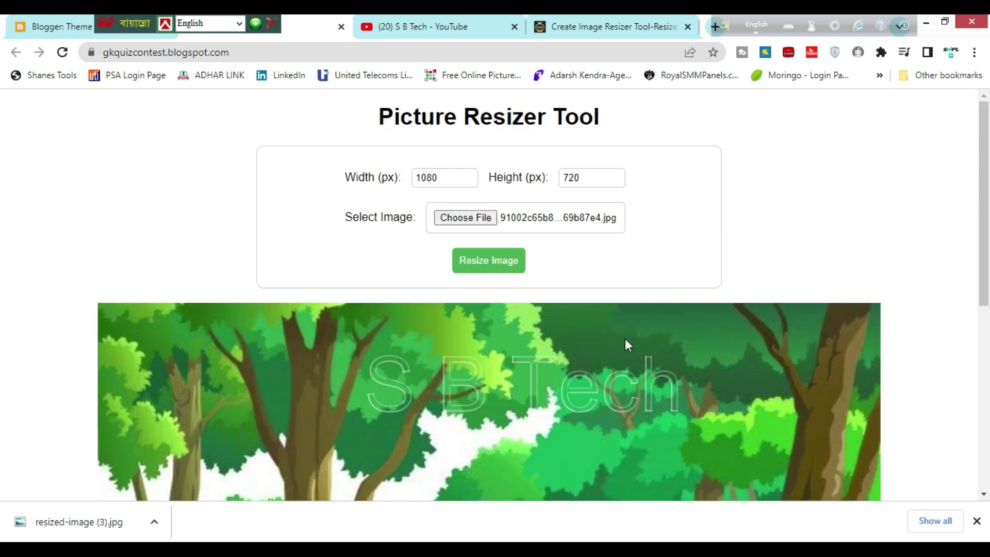
- Change width and height to 200 px and resize the forest picture to a 200×200 square
{"action": "mouse_move", "coordinate": [445, 178]}
{"action": "left_click_drag", "start_coordinate": [444, 178], "coordinate": [414, 178]}
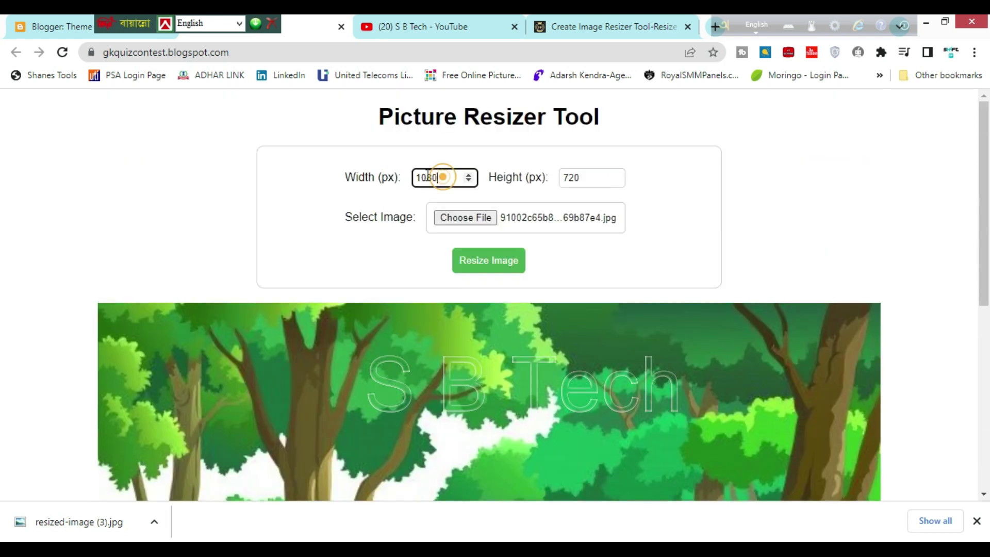
{"action": "type", "text": "200"}
{"action": "left_click", "coordinate": [583, 182]}
{"action": "key", "text": "BackSpace"}
{"action": "key", "text": "BackSpace"}
{"action": "key", "text": "BackSpace"}
{"action": "type", "text": "0"}
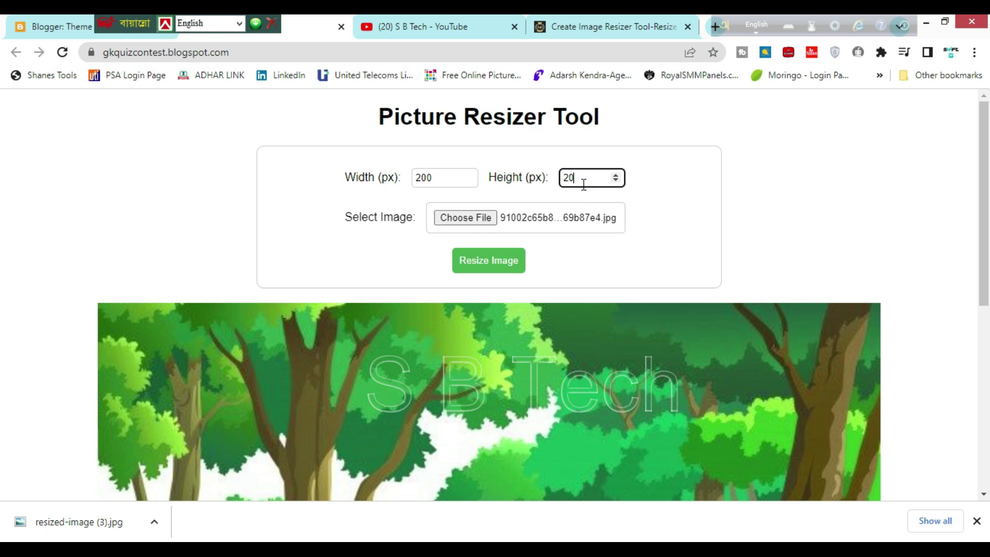
{"action": "type", "text": "0"}
{"action": "left_click", "coordinate": [504, 265]}
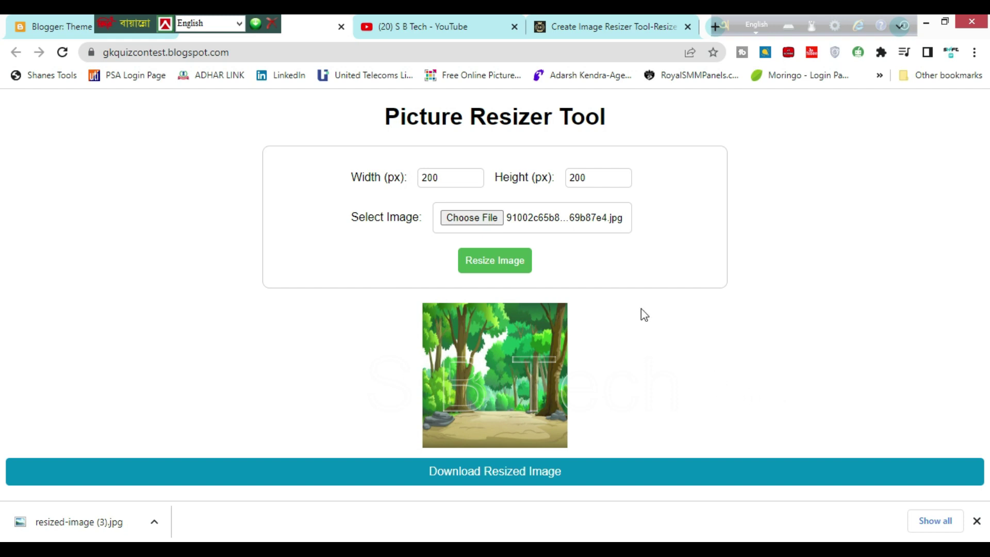
- Load converted_image.JPEG from Downloads as the new source image
{"action": "left_click", "coordinate": [478, 222]}
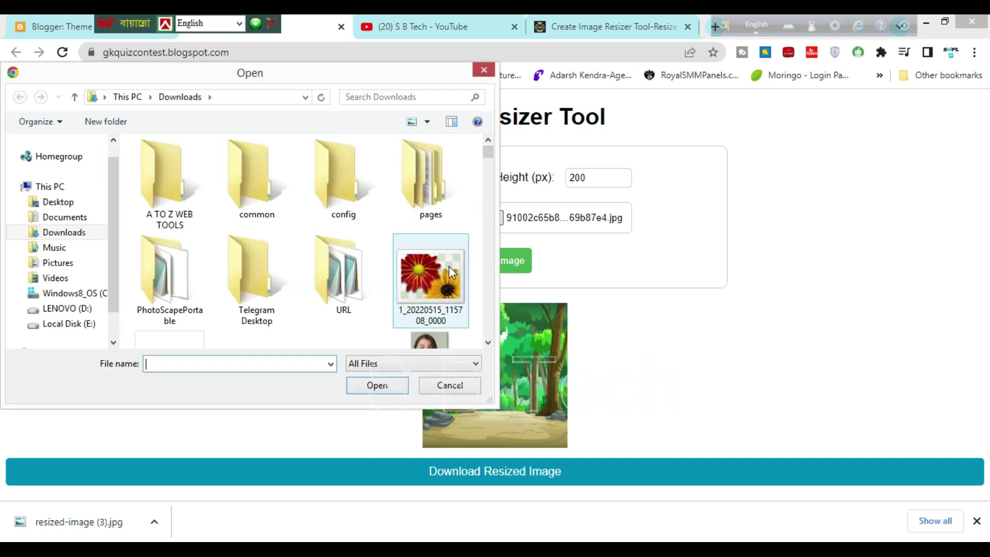
{"action": "left_click", "coordinate": [437, 305]}
{"action": "scroll", "coordinate": [436, 303], "scroll_direction": "down", "scroll_amount": 1}
{"action": "scroll", "coordinate": [434, 299], "scroll_direction": "down", "scroll_amount": 3}
{"action": "scroll", "coordinate": [434, 299], "scroll_direction": "down", "scroll_amount": 3}
{"action": "scroll", "coordinate": [433, 299], "scroll_direction": "down", "scroll_amount": 3}
{"action": "scroll", "coordinate": [434, 299], "scroll_direction": "down", "scroll_amount": 3}
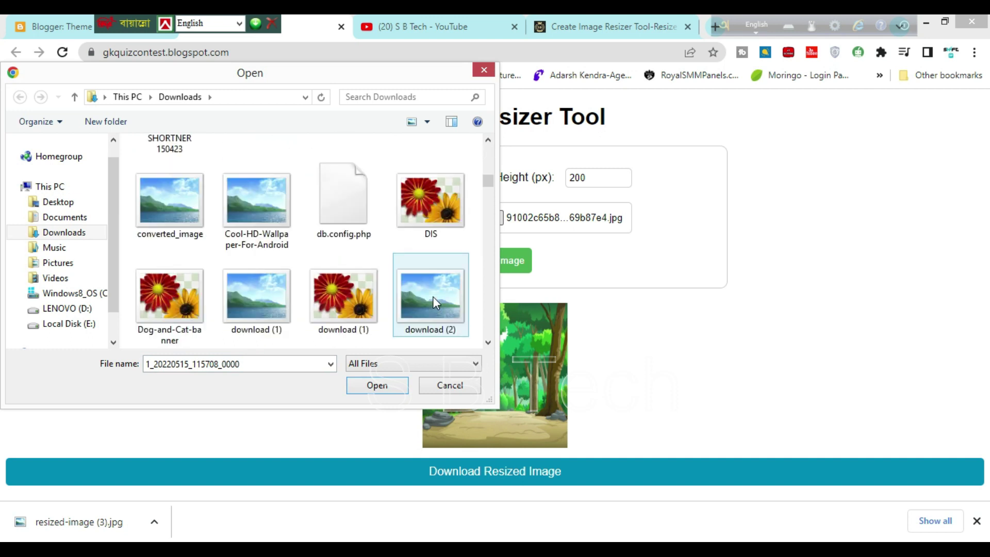
{"action": "left_click", "coordinate": [177, 195]}
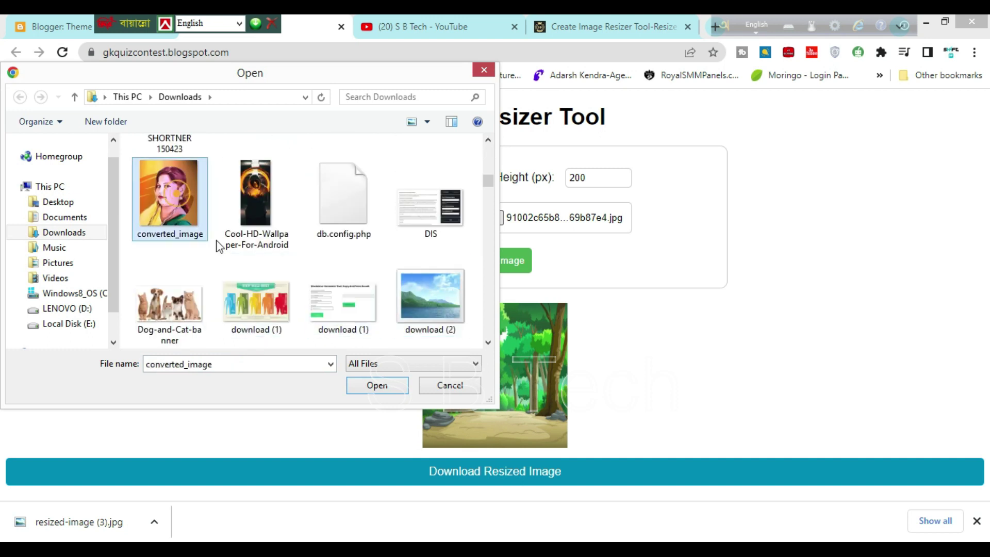
{"action": "left_click", "coordinate": [376, 386]}
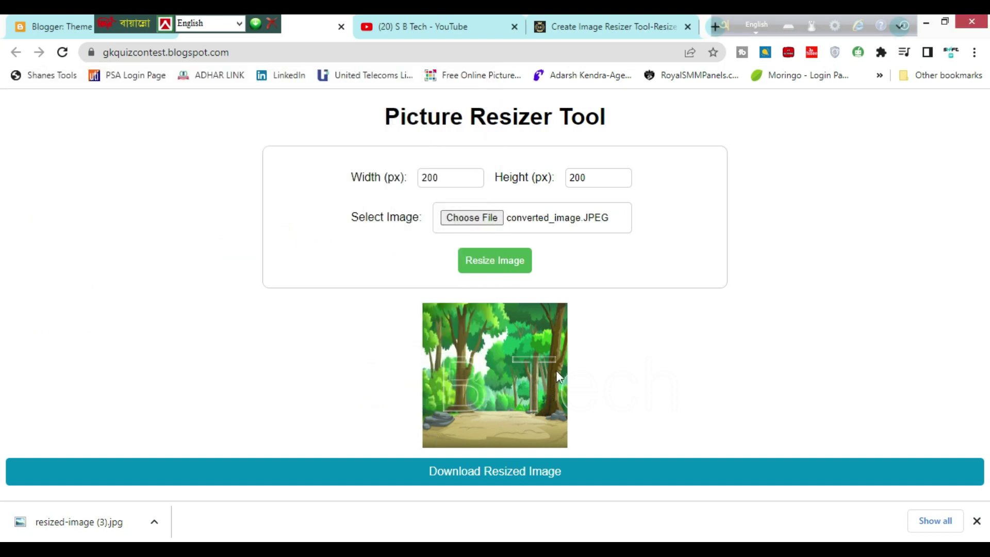
- Replace both the width and height values with 720 px
{"action": "left_click_drag", "start_coordinate": [453, 181], "coordinate": [421, 173]}
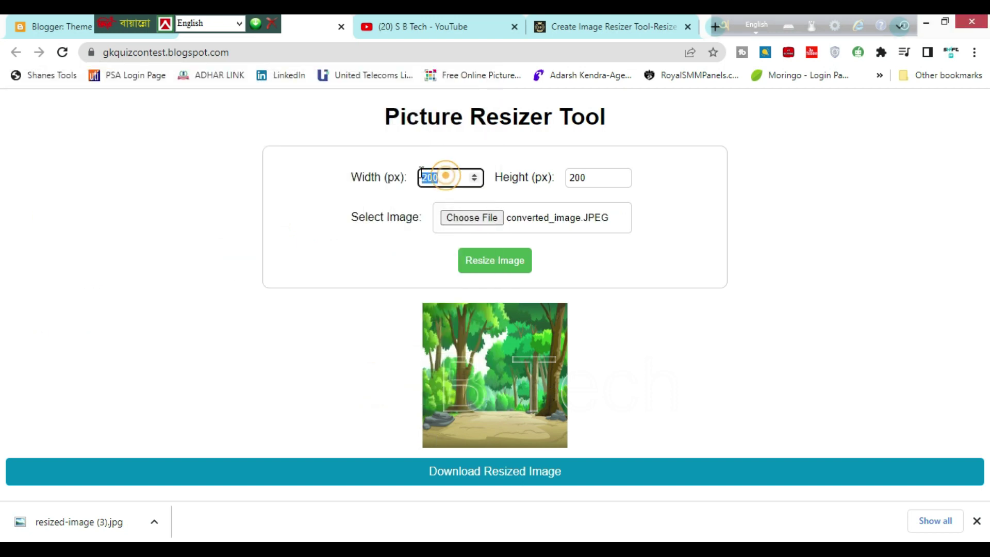
{"action": "type", "text": "720"}
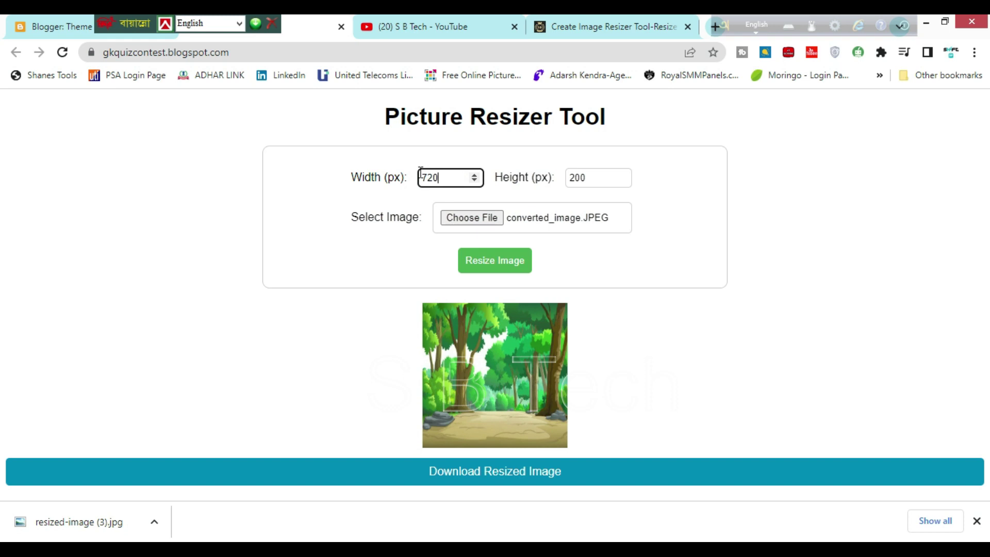
{"action": "left_click_drag", "start_coordinate": [592, 176], "coordinate": [566, 180]}
{"action": "type", "text": "720"}
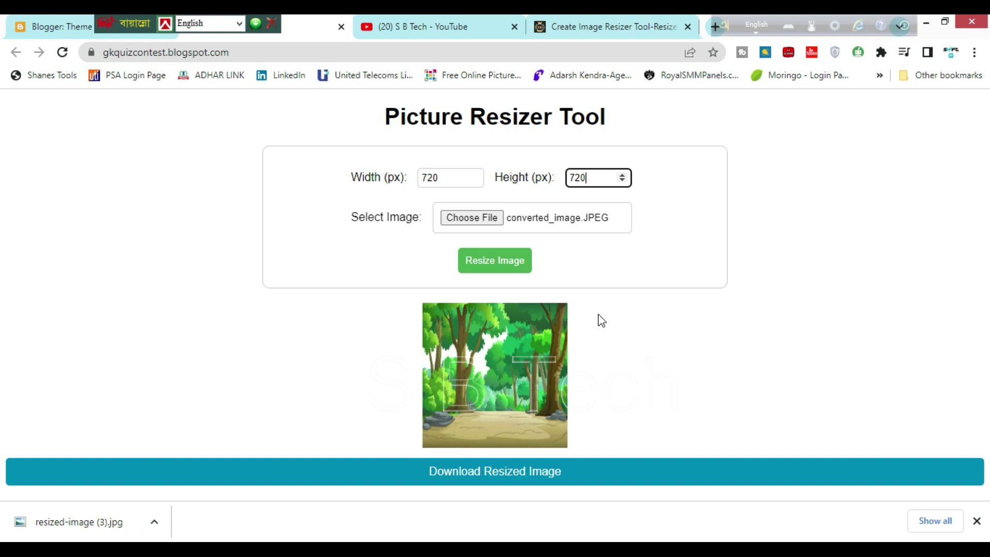
- Resize converted_image.JPEG to 720 by 720 px and inspect the watermarked preview and Download button
{"action": "left_click", "coordinate": [495, 267]}
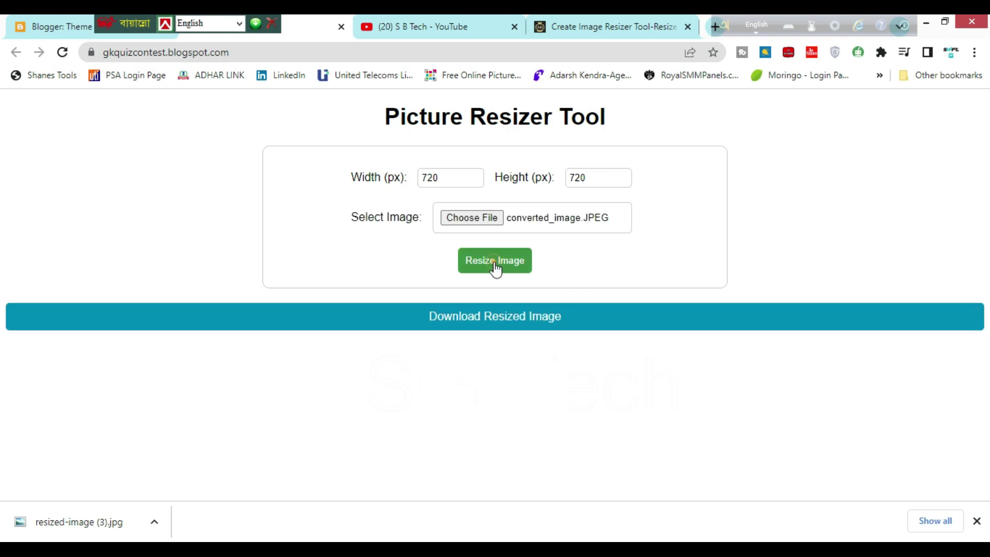
{"action": "scroll", "coordinate": [926, 360], "scroll_direction": "down", "scroll_amount": 5}
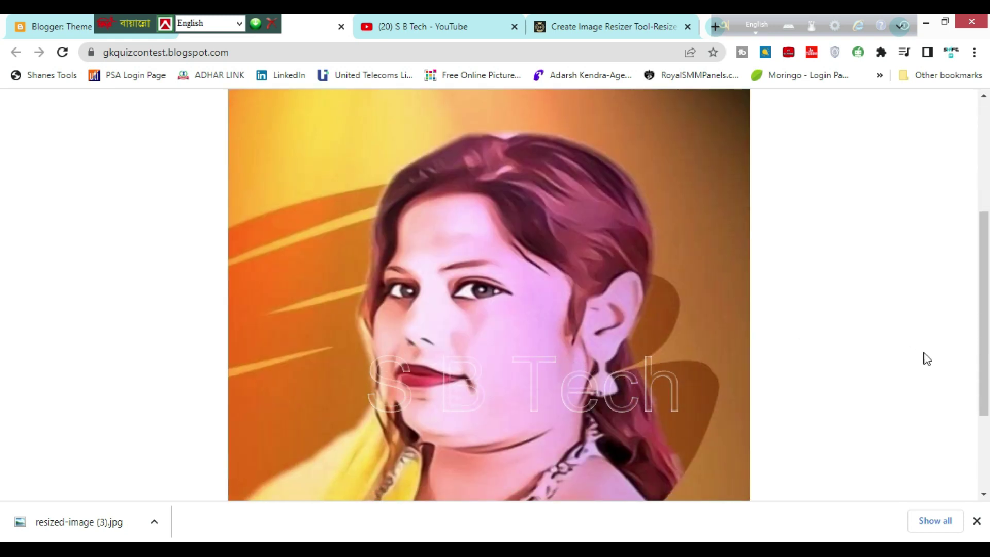
{"action": "scroll", "coordinate": [909, 348], "scroll_direction": "down", "scroll_amount": 2}
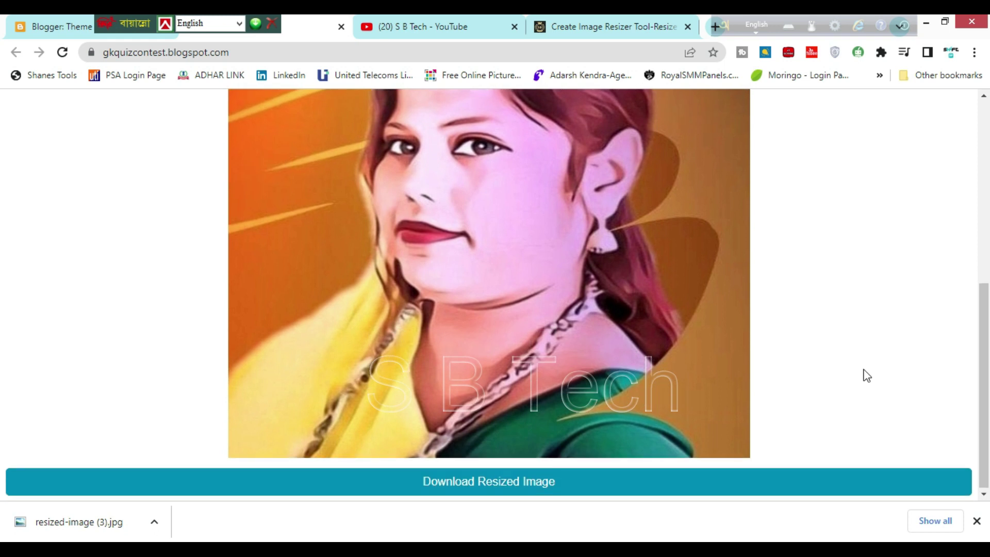
{"action": "scroll", "coordinate": [863, 370], "scroll_direction": "up", "scroll_amount": 2}
{"action": "scroll", "coordinate": [866, 375], "scroll_direction": "down", "scroll_amount": 1}
{"action": "scroll", "coordinate": [864, 374], "scroll_direction": "down", "scroll_amount": 1}
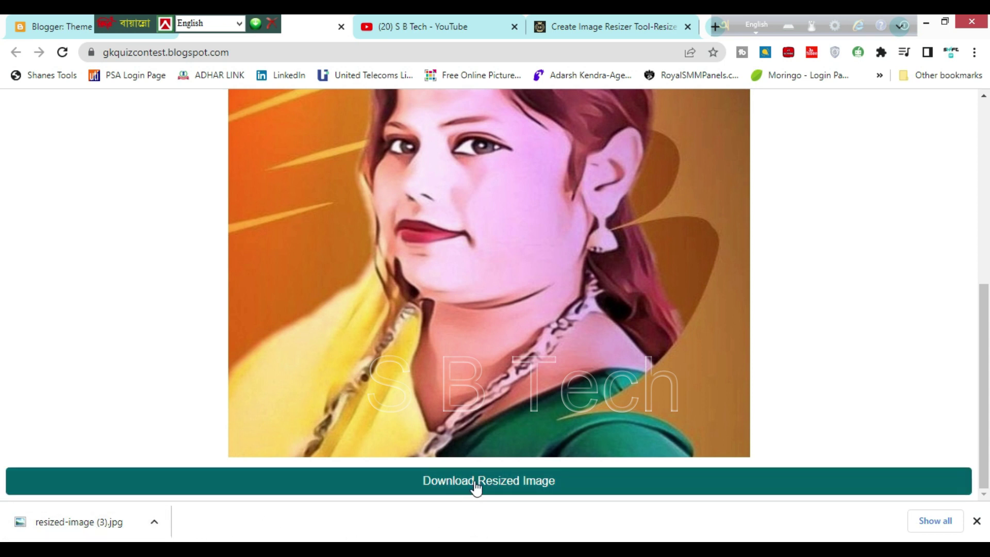
{"action": "scroll", "coordinate": [845, 422], "scroll_direction": "up", "scroll_amount": 7}
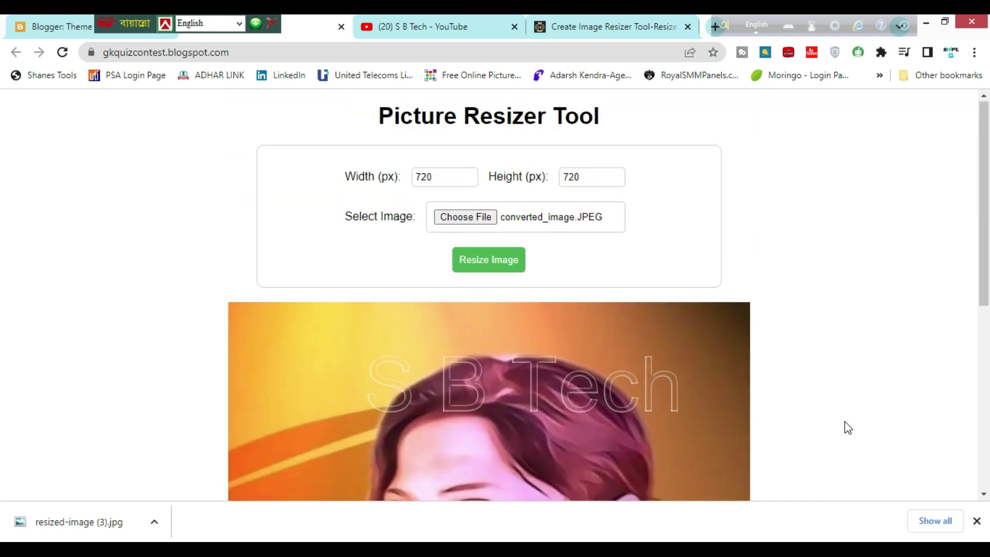
{"action": "scroll", "coordinate": [845, 422], "scroll_direction": "down", "scroll_amount": 1}
{"action": "scroll", "coordinate": [845, 422], "scroll_direction": "up", "scroll_amount": 1}
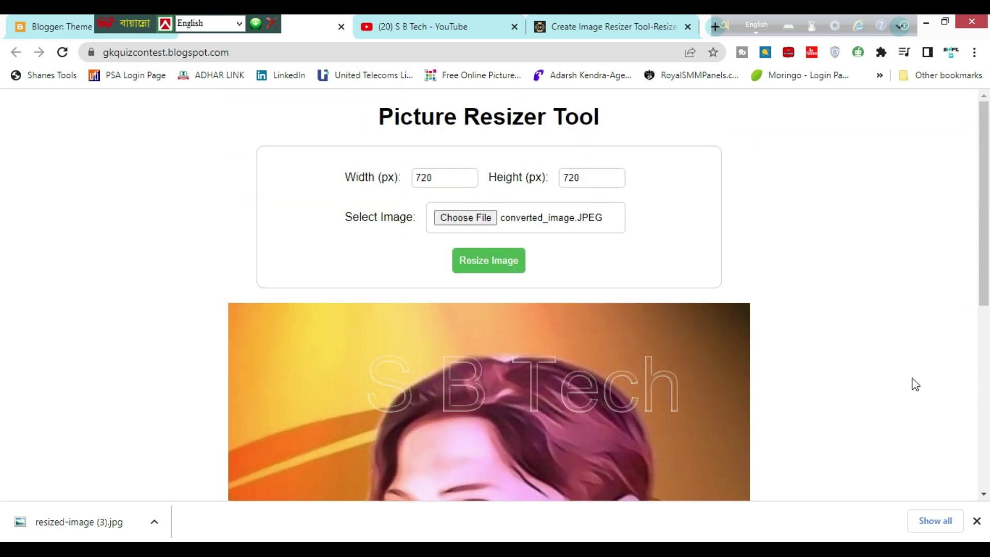
{"action": "scroll", "coordinate": [915, 385], "scroll_direction": "down", "scroll_amount": 5}
{"action": "scroll", "coordinate": [916, 384], "scroll_direction": "down", "scroll_amount": 2}
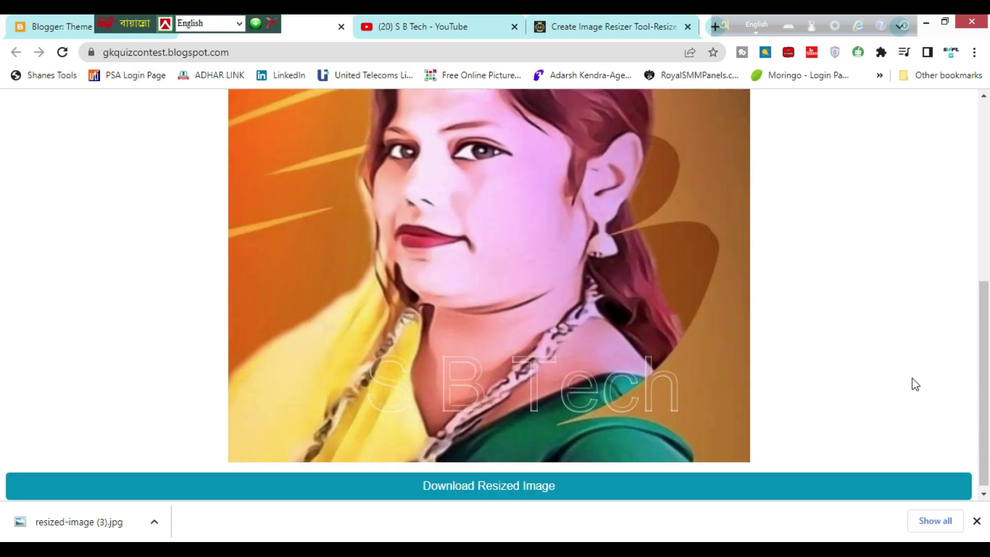
{"action": "scroll", "coordinate": [916, 386], "scroll_direction": "up", "scroll_amount": 5}
{"action": "scroll", "coordinate": [916, 386], "scroll_direction": "up", "scroll_amount": 1}
{"action": "scroll", "coordinate": [915, 386], "scroll_direction": "down", "scroll_amount": 2}
{"action": "scroll", "coordinate": [916, 386], "scroll_direction": "down", "scroll_amount": 1}
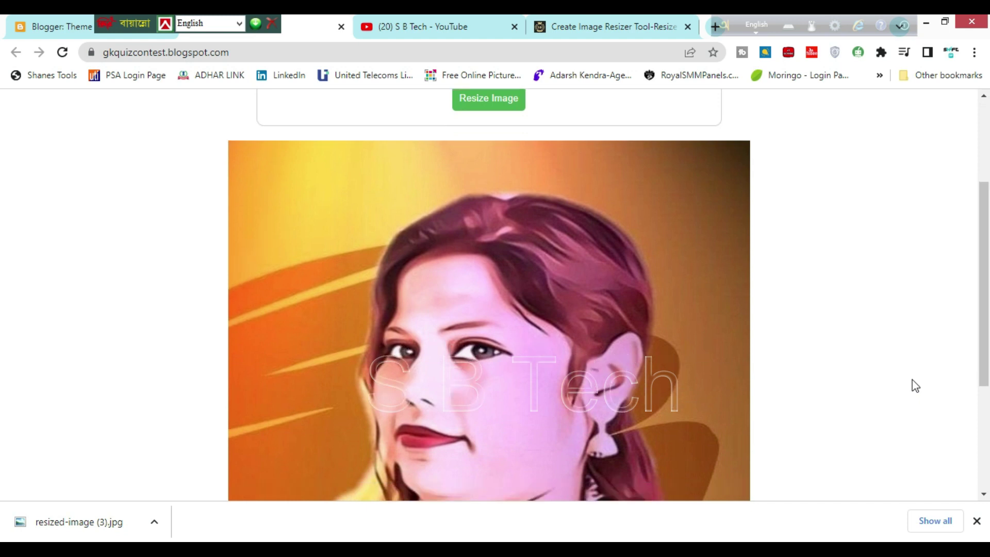
{"action": "scroll", "coordinate": [915, 386], "scroll_direction": "down", "scroll_amount": 1}
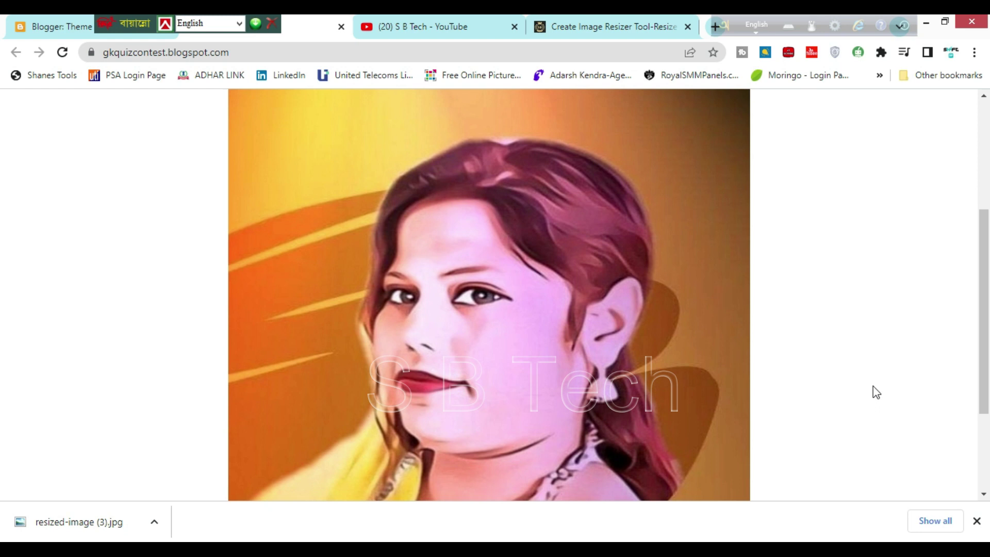
{"action": "scroll", "coordinate": [876, 392], "scroll_direction": "up", "scroll_amount": 2}
{"action": "scroll", "coordinate": [877, 392], "scroll_direction": "down", "scroll_amount": 1}
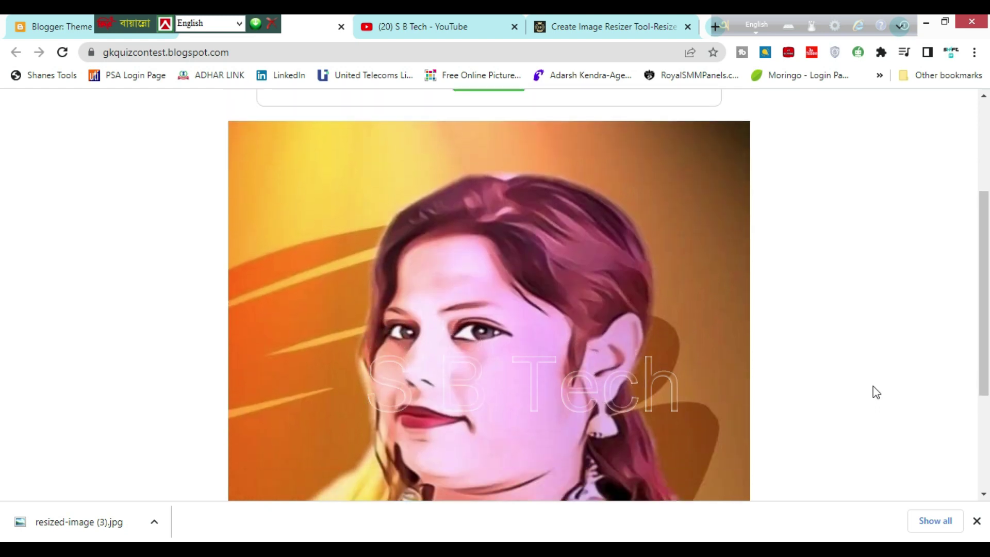